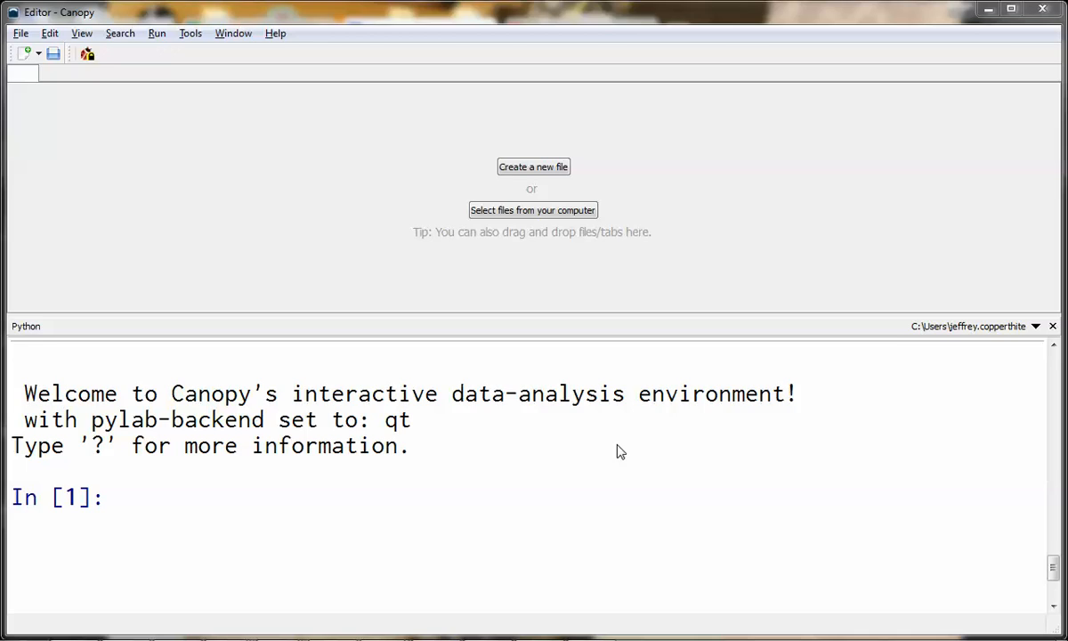
- Run %logstart -ort JCopperthite132.log so input, output and timestamps are logged
click(129, 508)
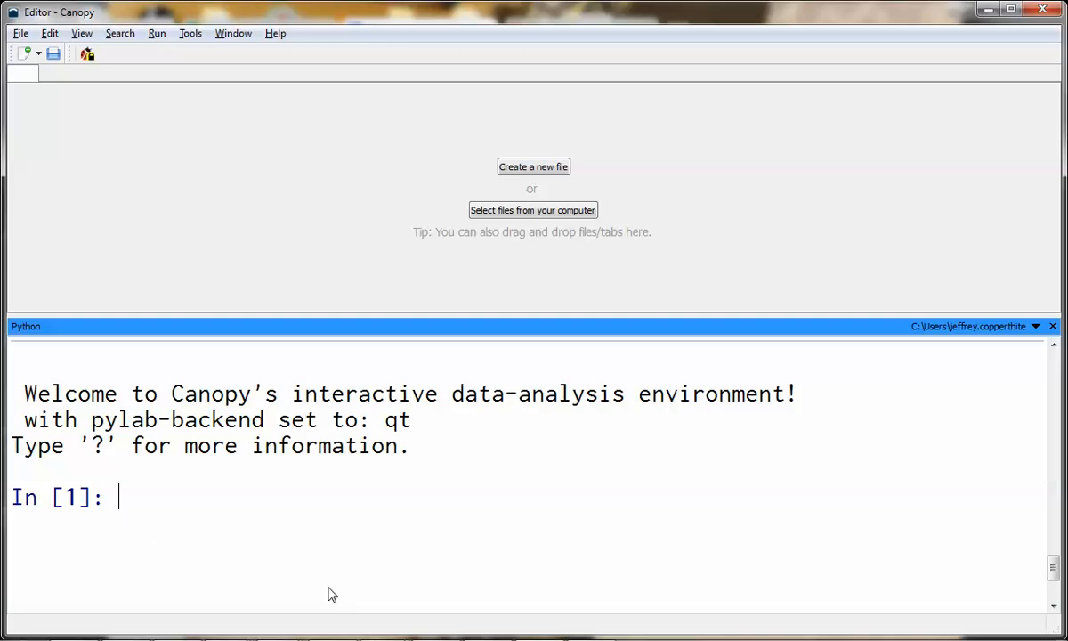
text(%)
text(logstart)
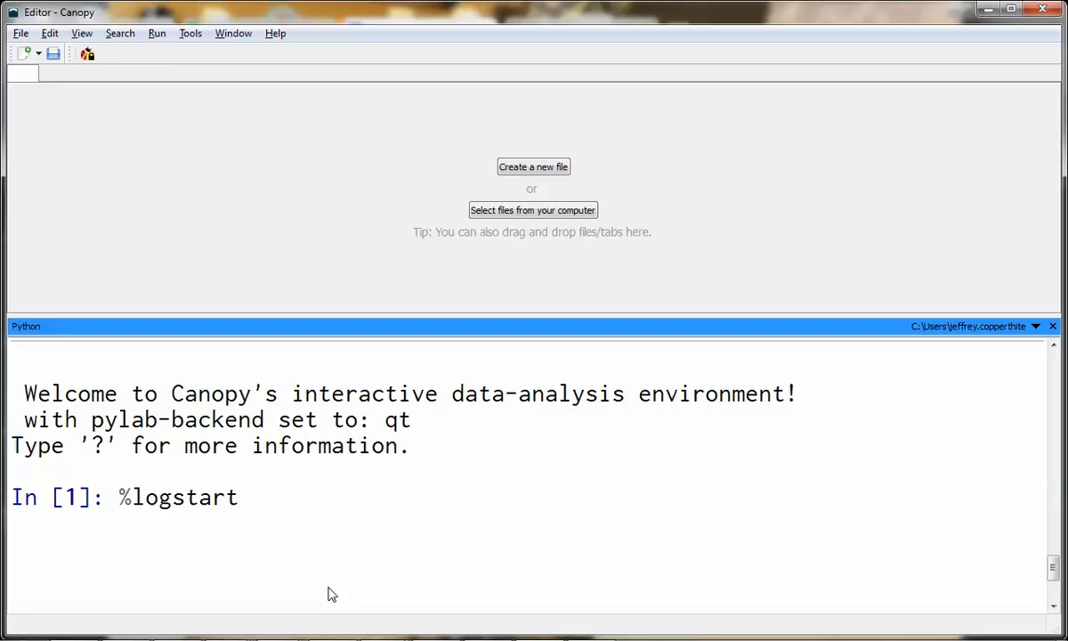
text( -or)
text(t)
text(J)
text(Coppert)
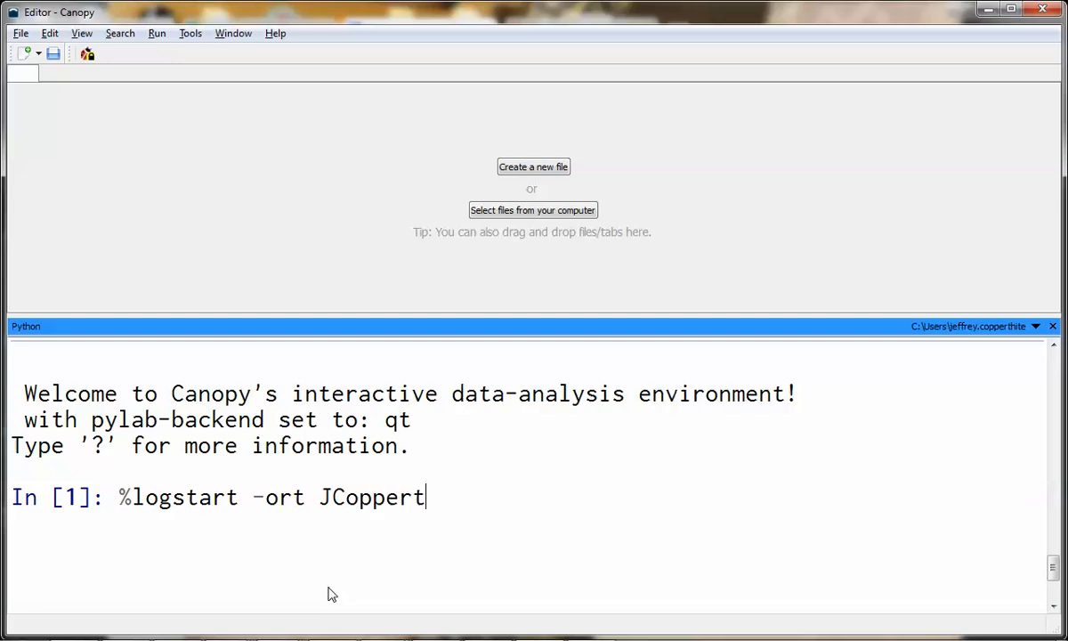
text(hite)
text(132)
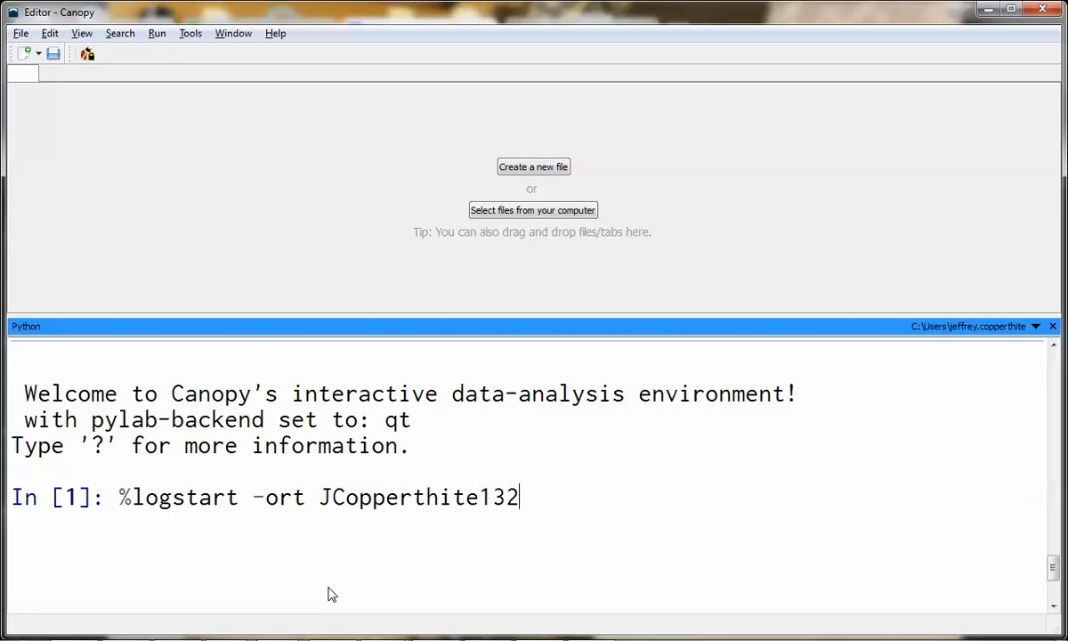
text(.log)
key(Return)
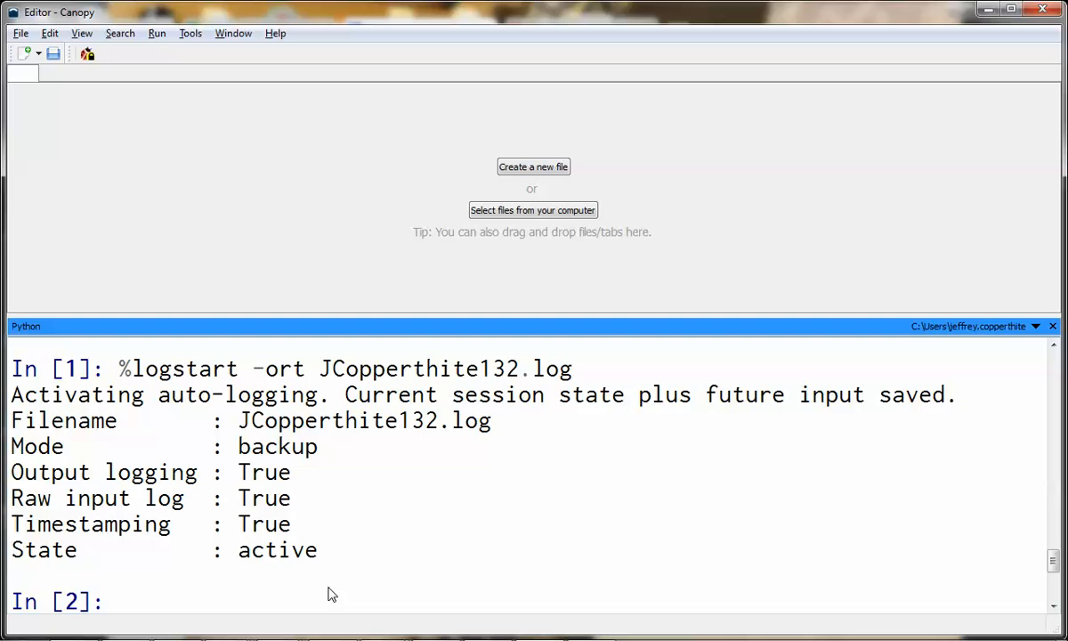
text(x = )
text(5)
- Assign x = 5, compute y = x + 7, and display y as 12
key(Return)
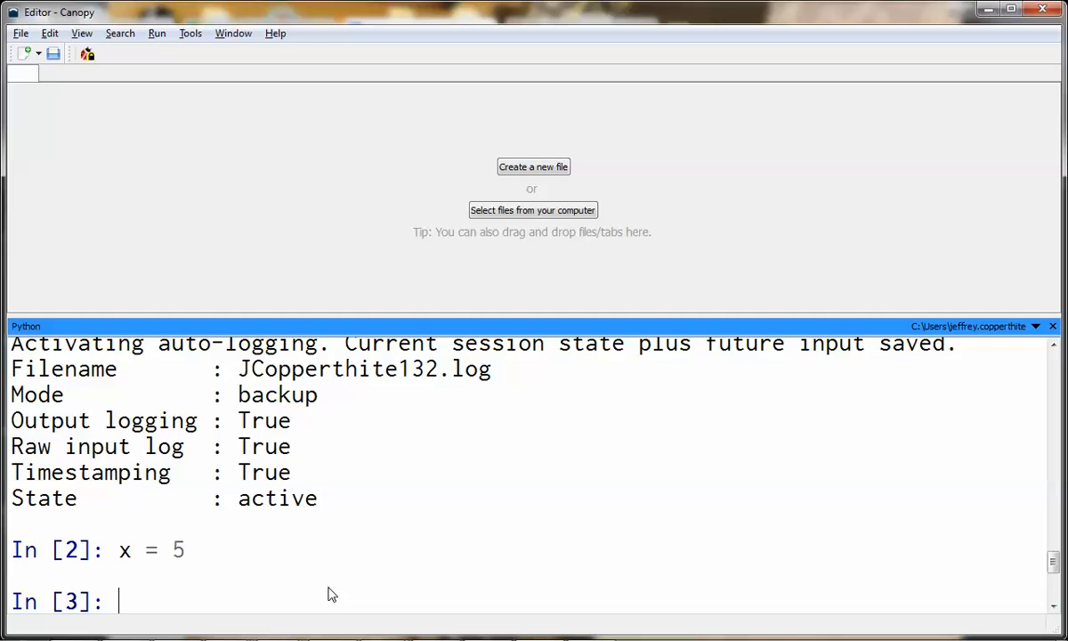
text(y = x + )
text(7)
key(Return)
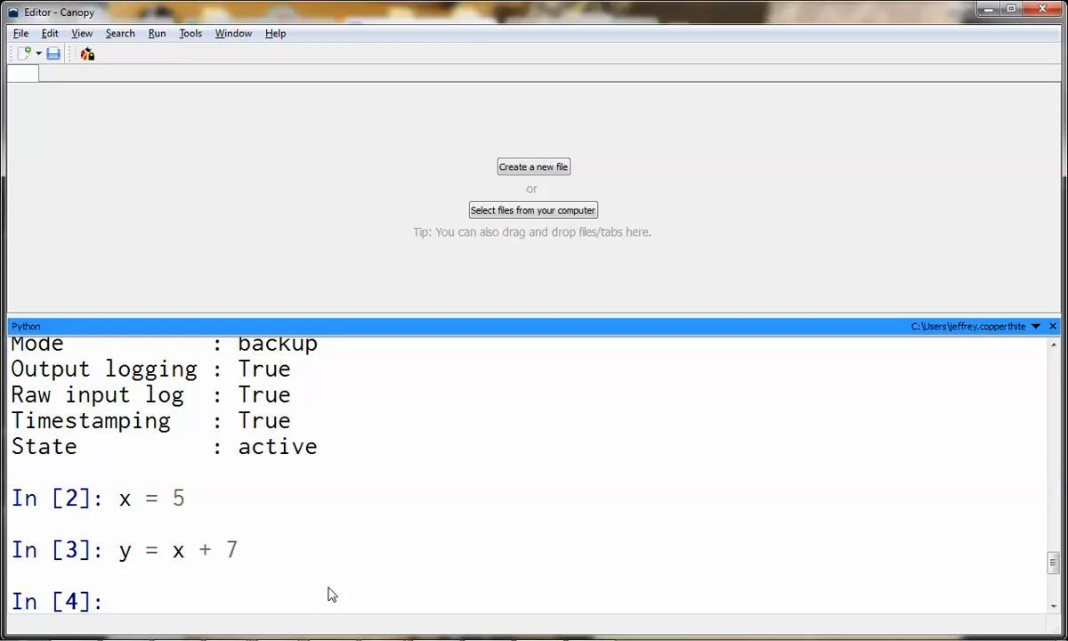
text(y)
key(Return)
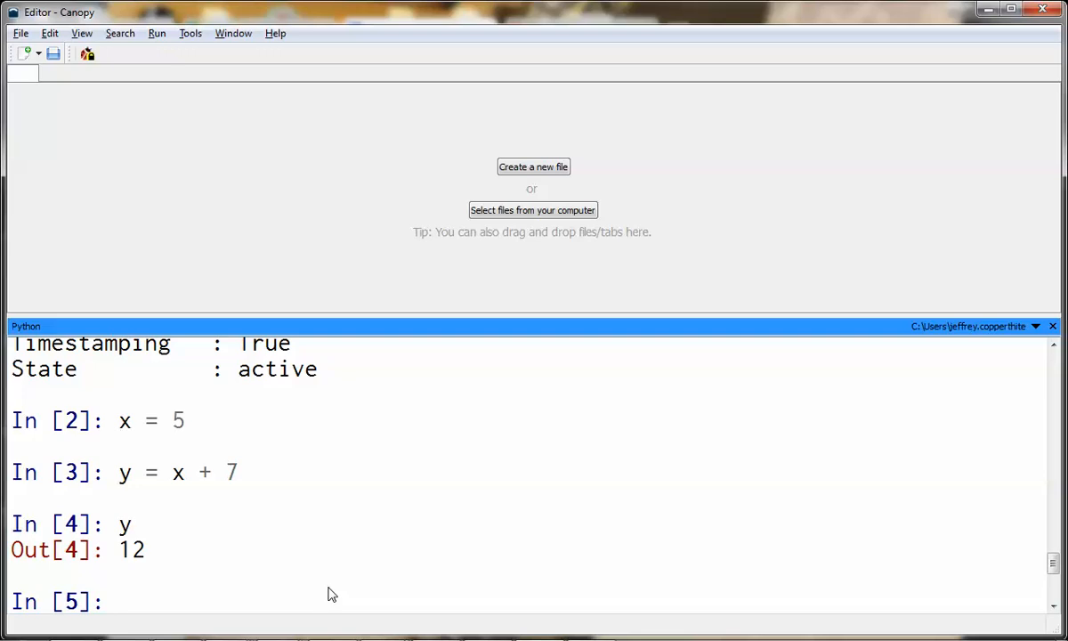
text(%)
text(logs)
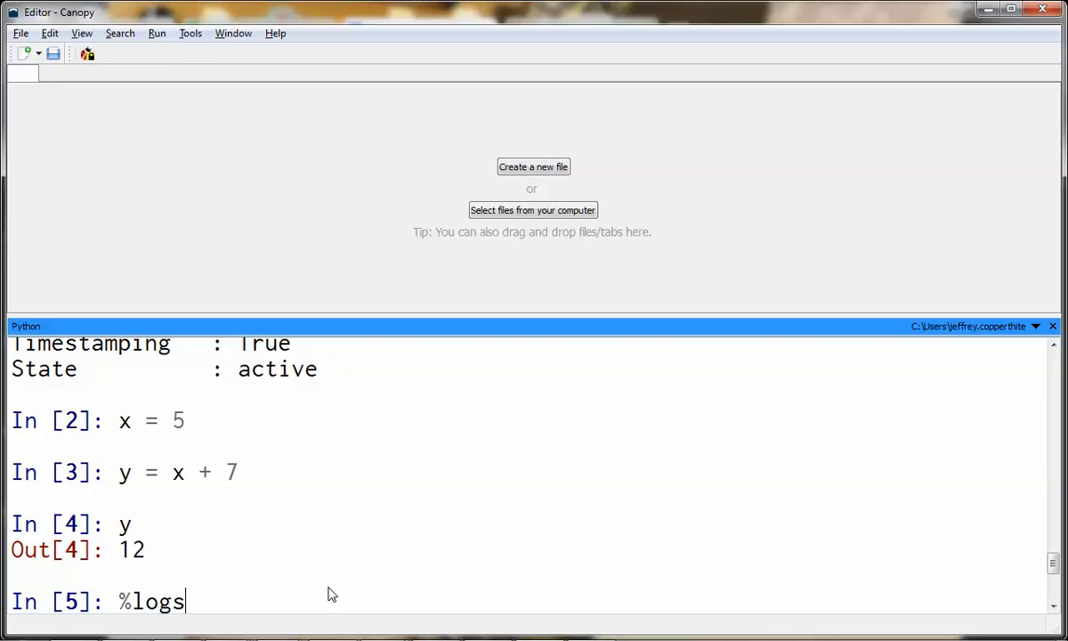
text(top)
- Enter %logstop at the console and enlarge the console to review the logging output
key(Return)
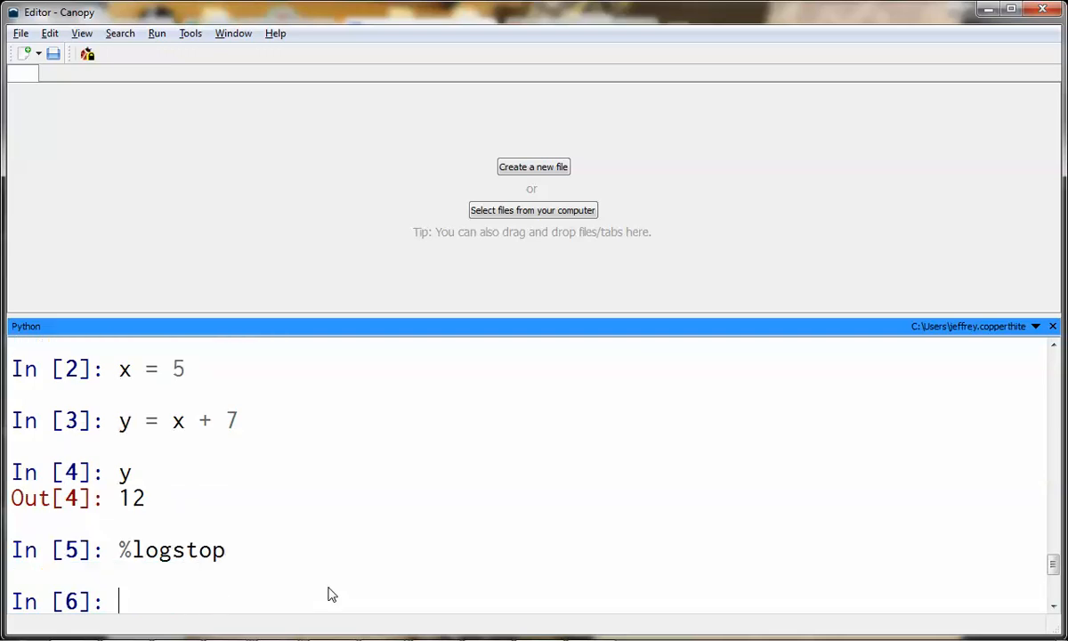
drag(481, 315, 486, 176)
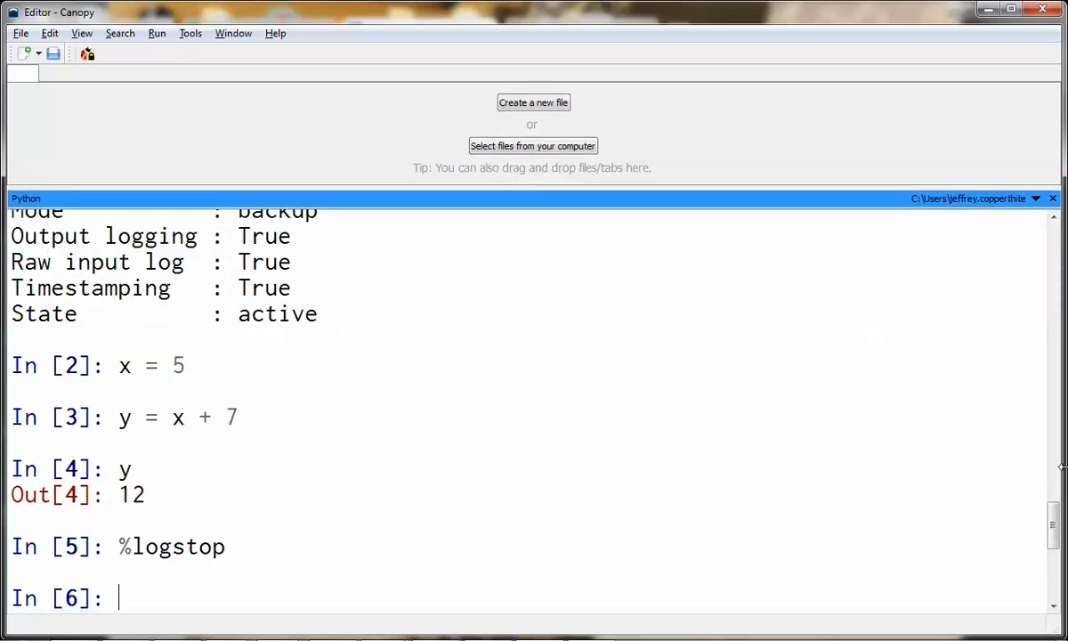
drag(1055, 516, 1053, 504)
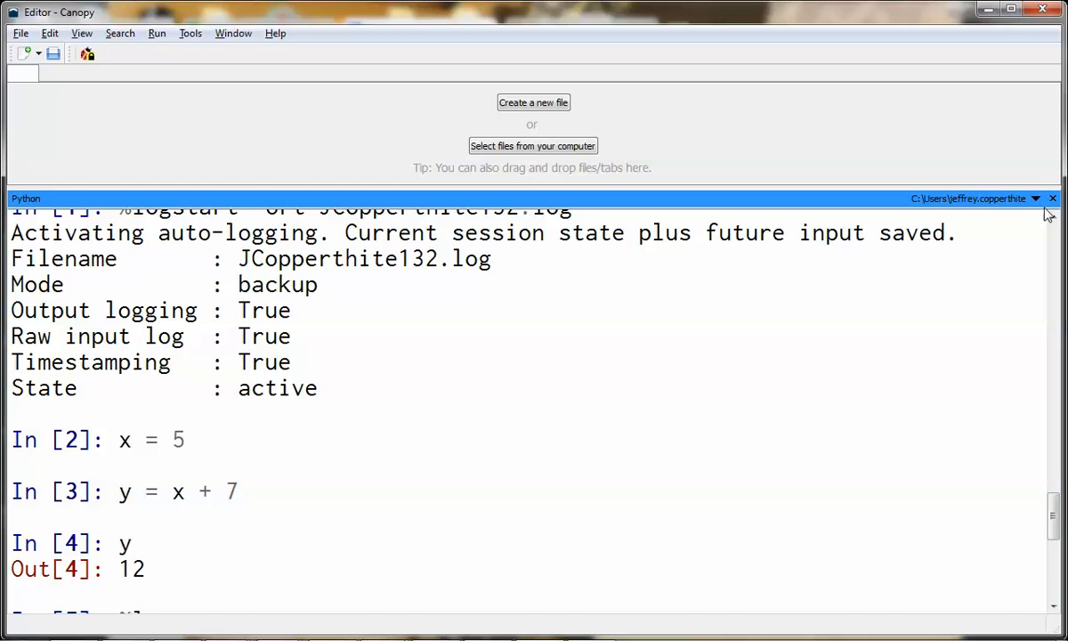
scroll(849, 342, down, 3)
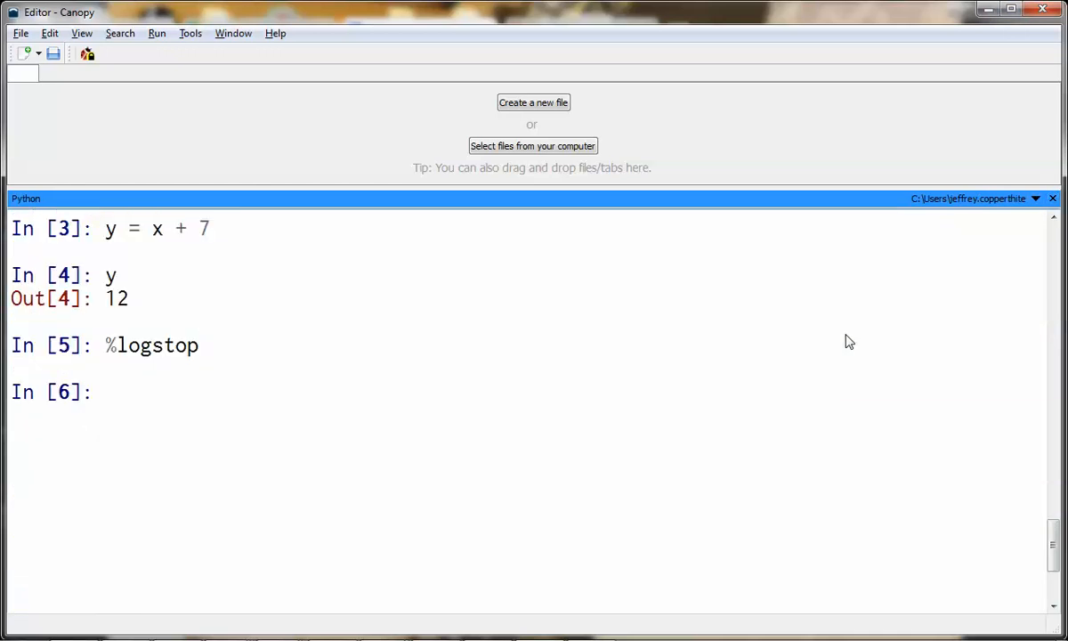
mouse_move(1054, 545)
mouse_down()
mouse_move(1059, 512)
mouse_move(1055, 531)
mouse_up()
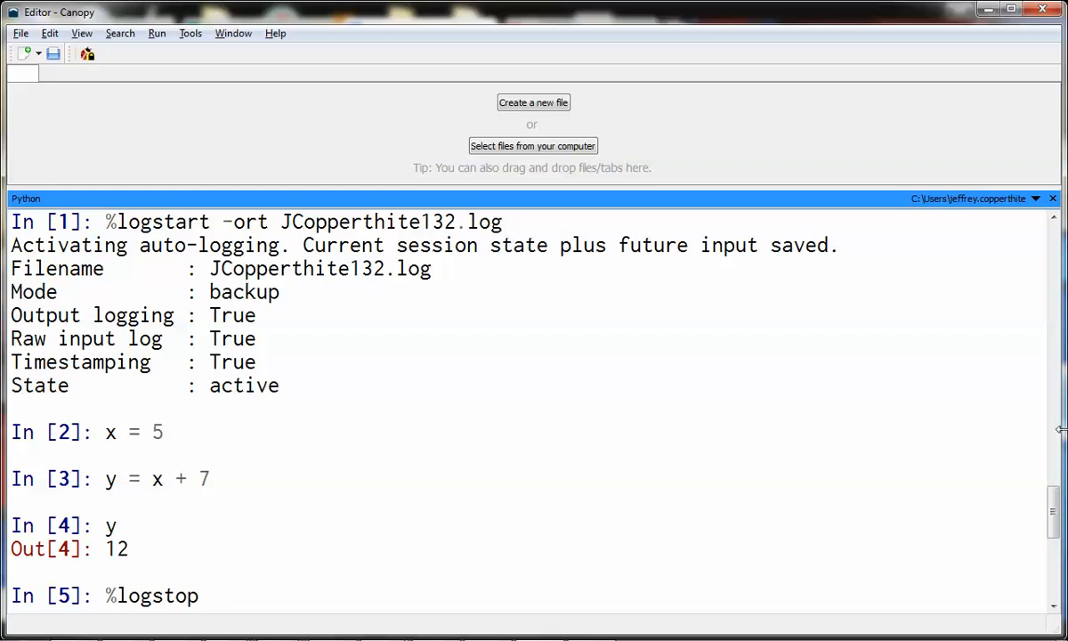
scroll(1057, 514, down, 1)
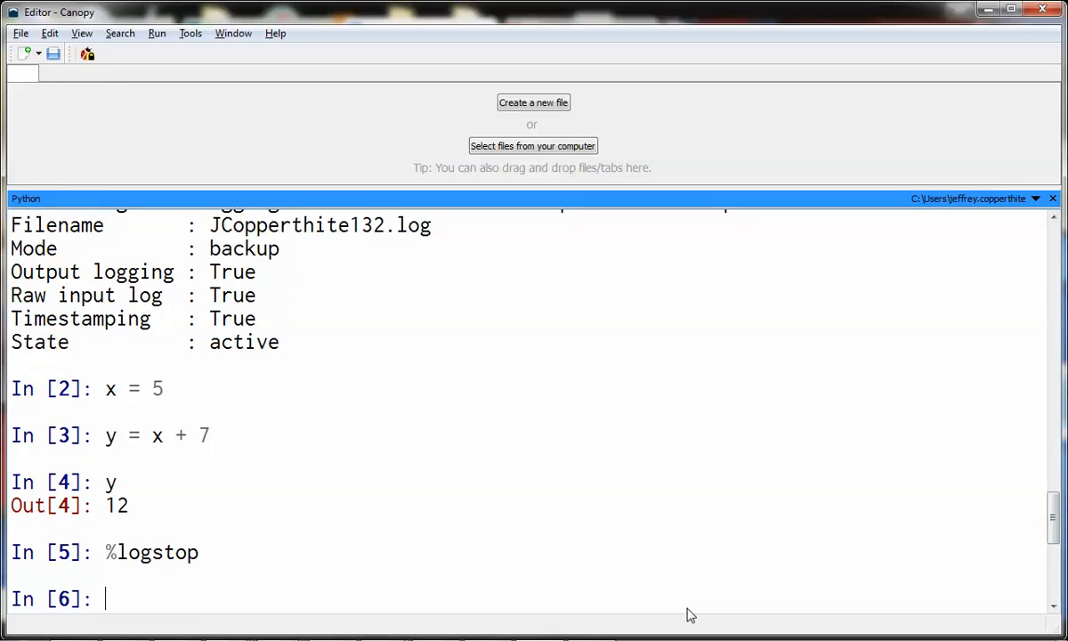
text(%logs)
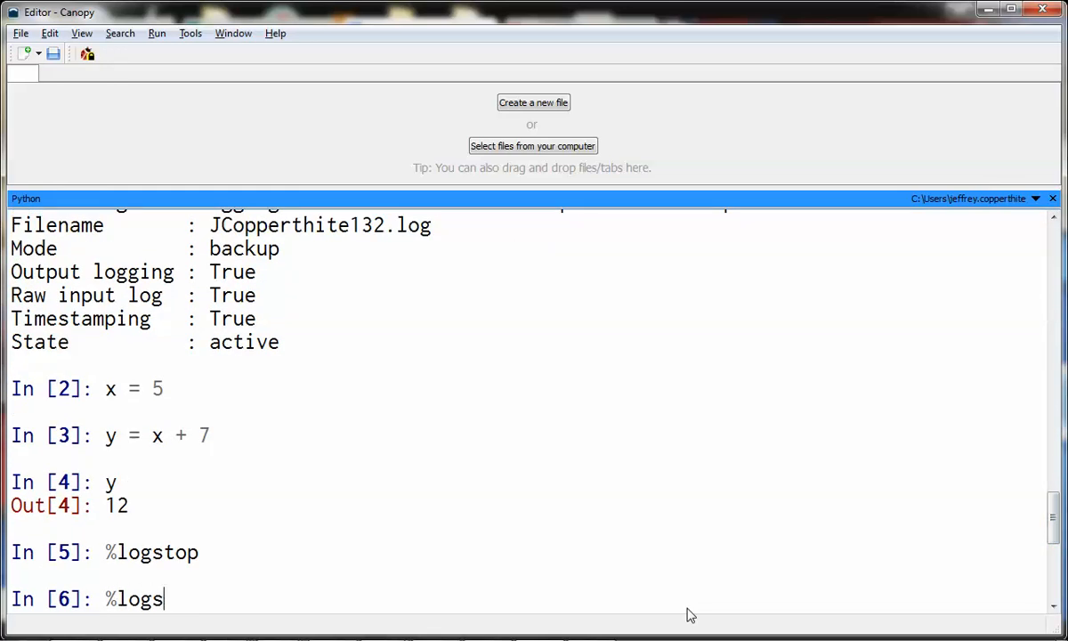
text(tart -ort )
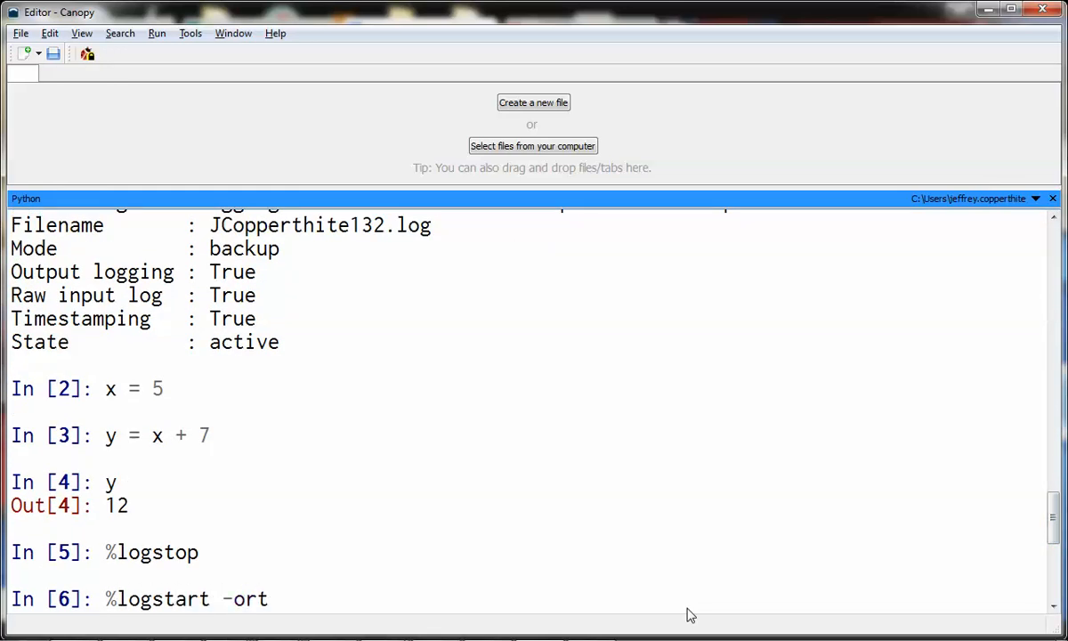
text(JCopperthite)
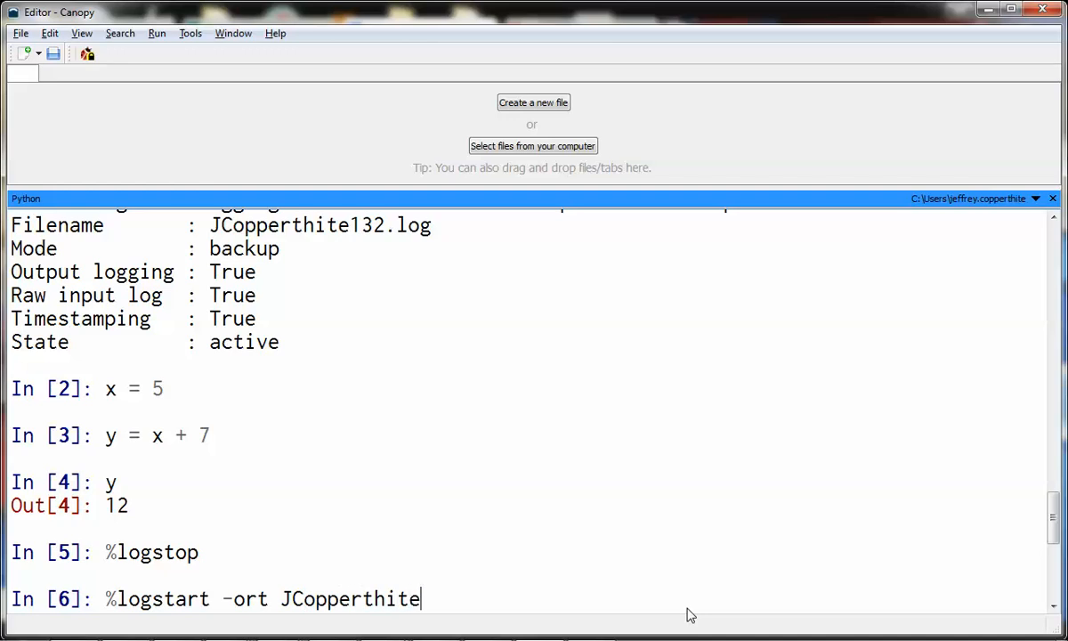
text(132-2)
text(.log)
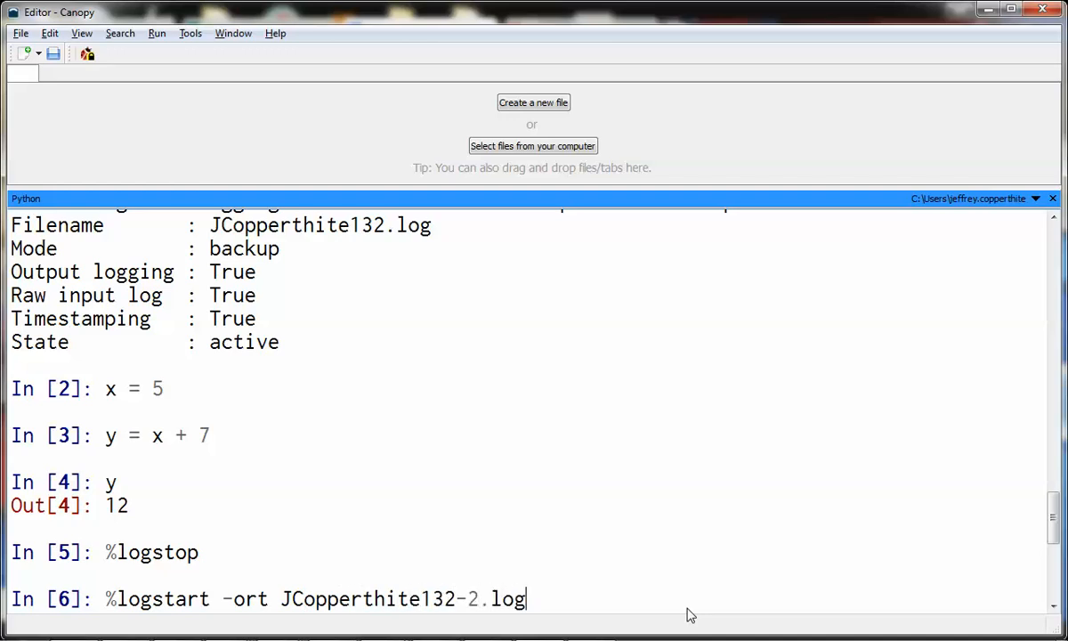
- Run %logstart -ort JCopperthite132-2.log to log into the second file
key(Return)
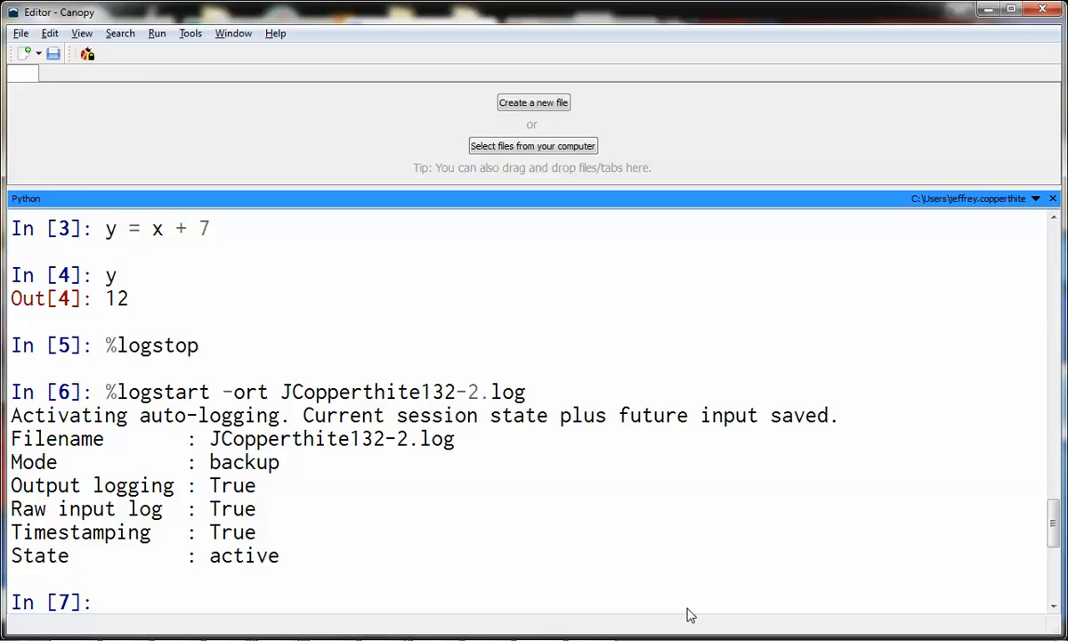
- Create a new file containing def samplefunction(): with an indented print "Hello" line
click(545, 105)
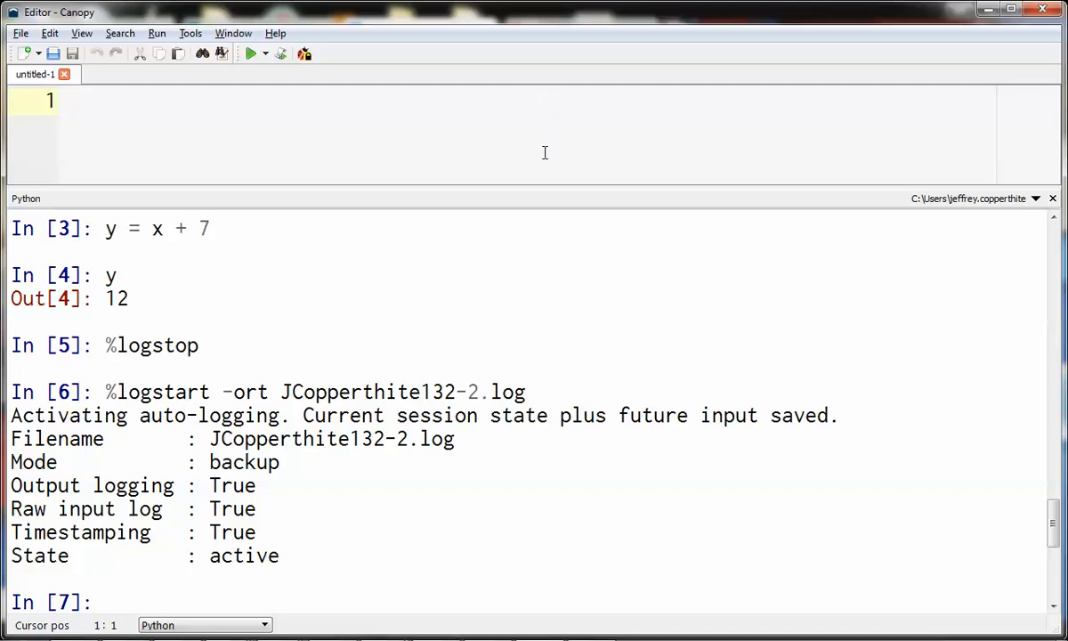
drag(546, 187, 551, 267)
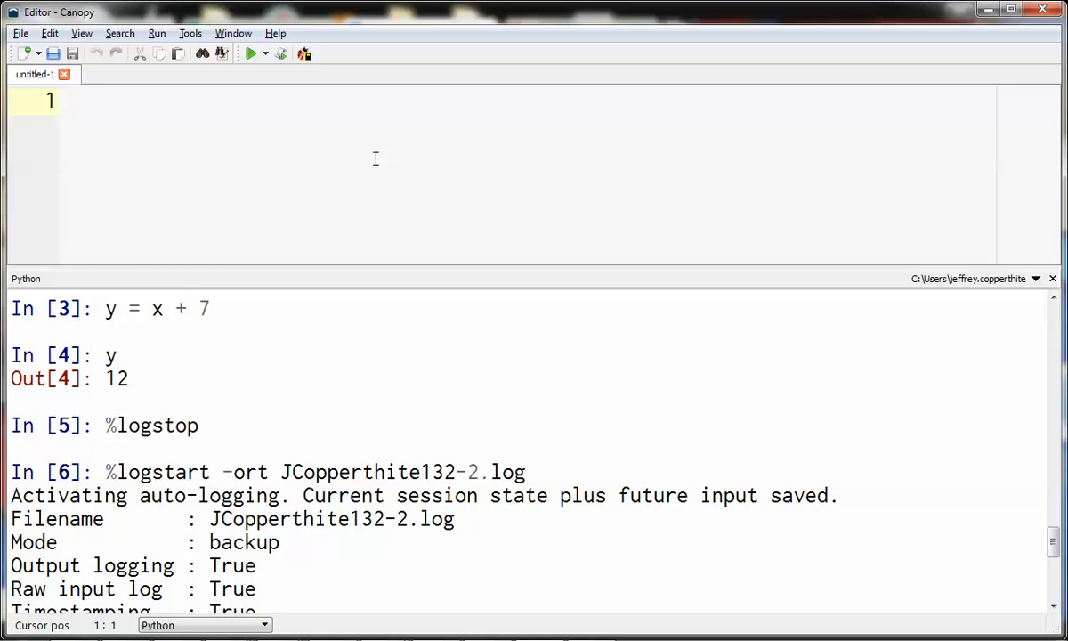
text(def )
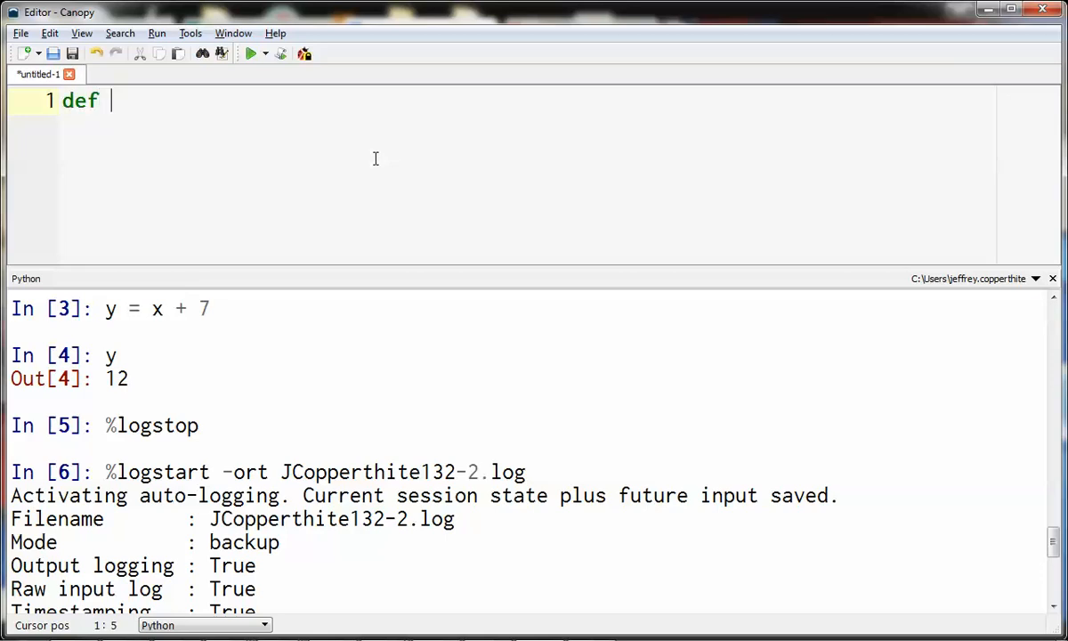
text(samplefunc)
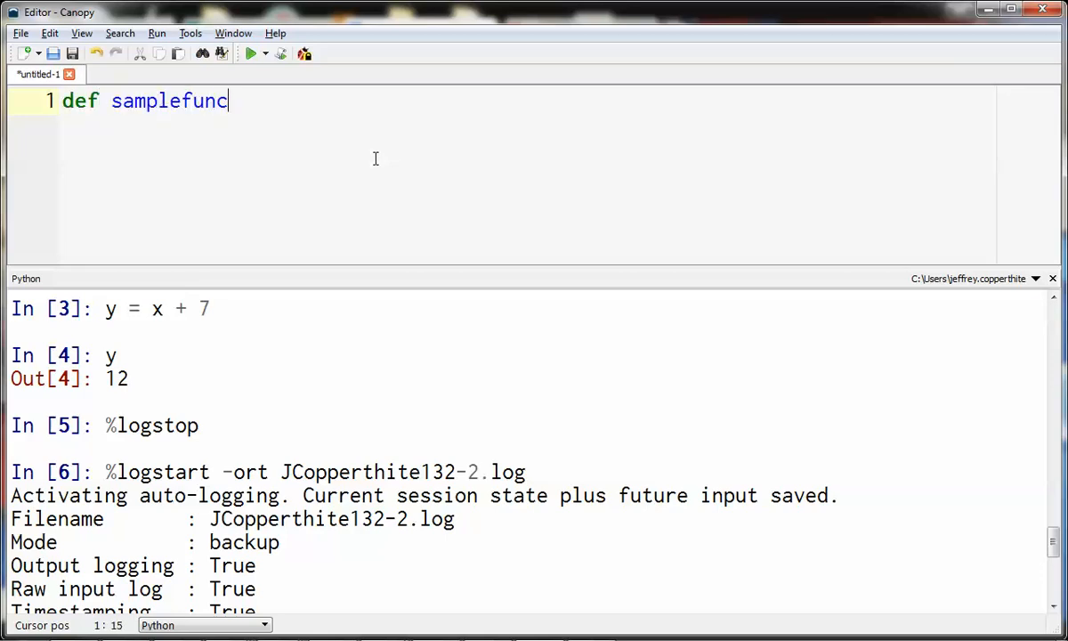
text(tion():)
key(Return)
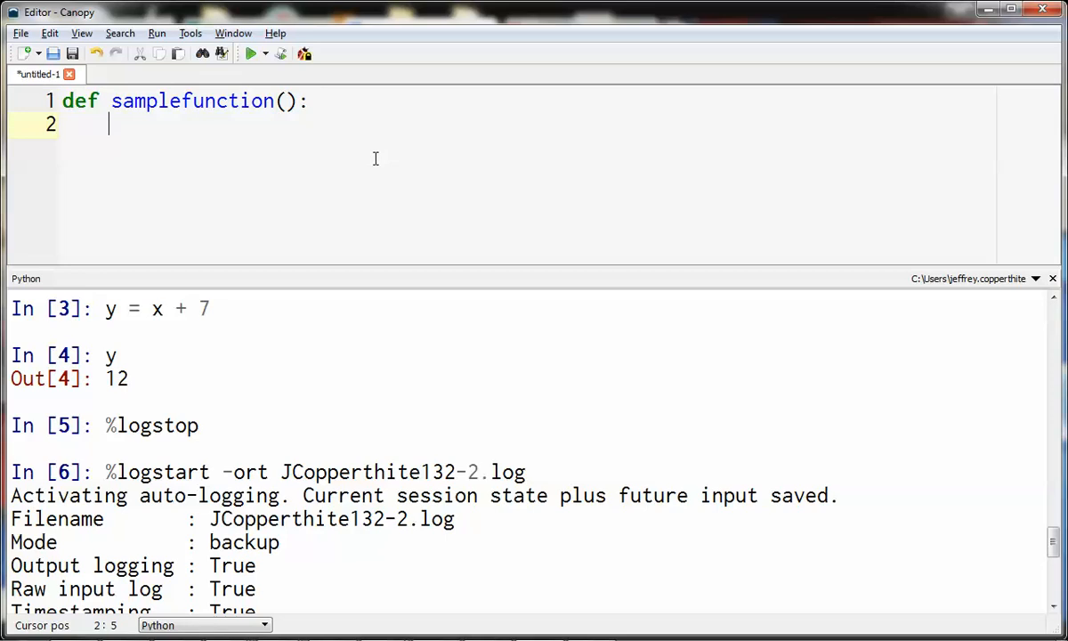
text(pr)
text(int "Hello")
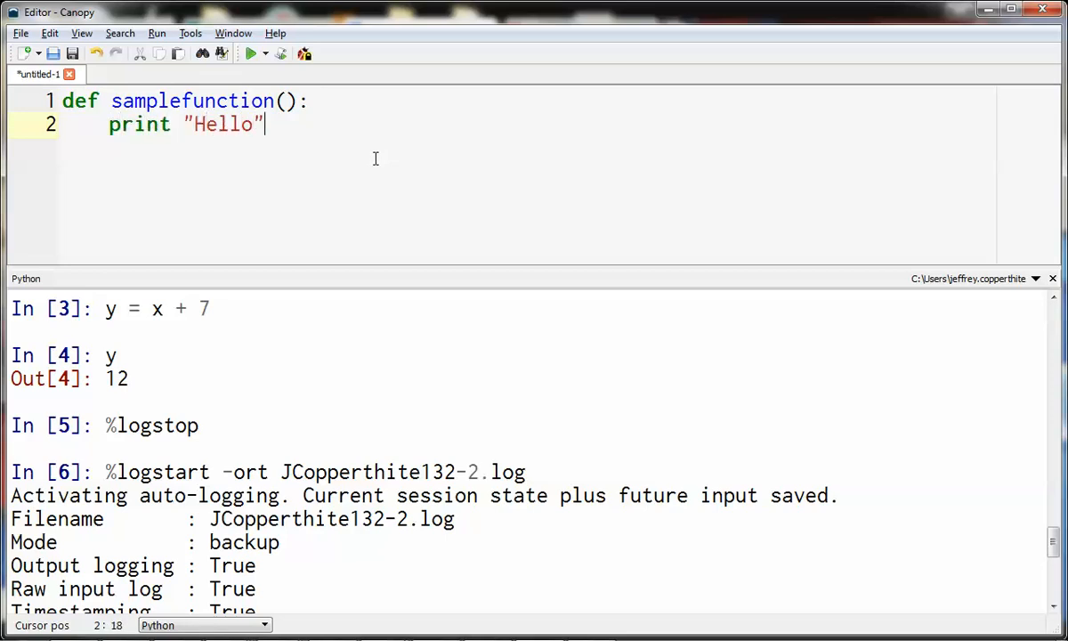
key(Return)
key(Return)
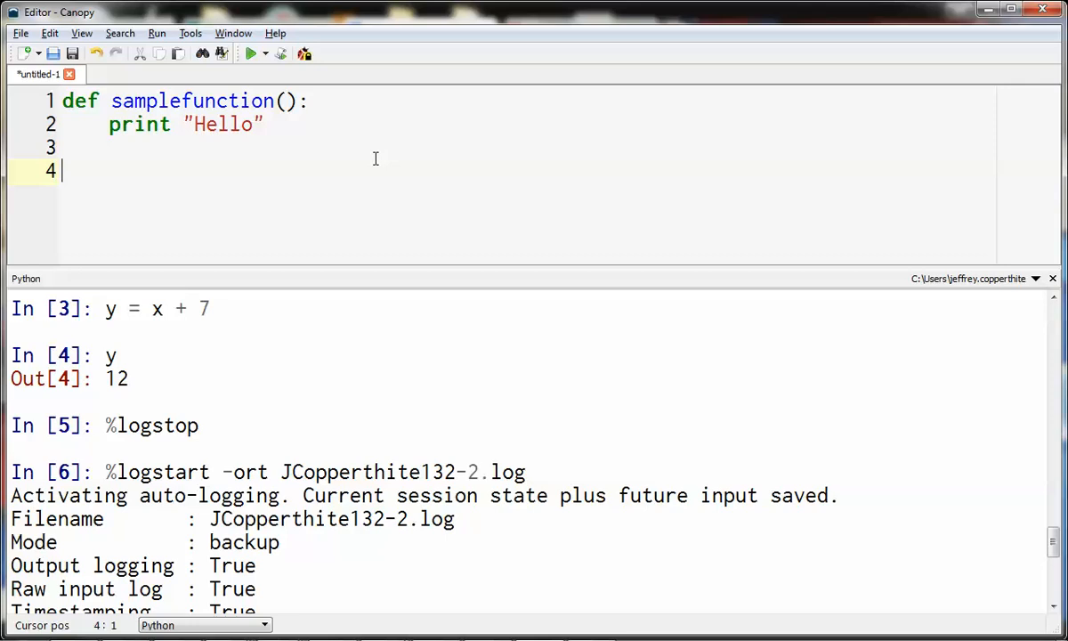
click(22, 35)
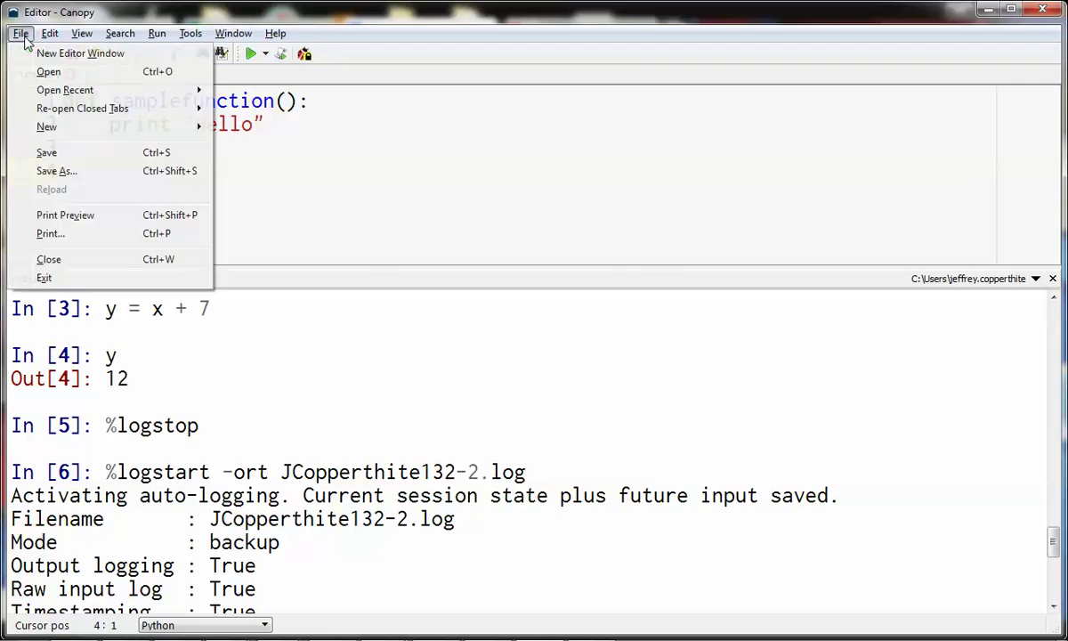
- Save the script via Save As as samplecode132.py in the home folder
click(62, 156)
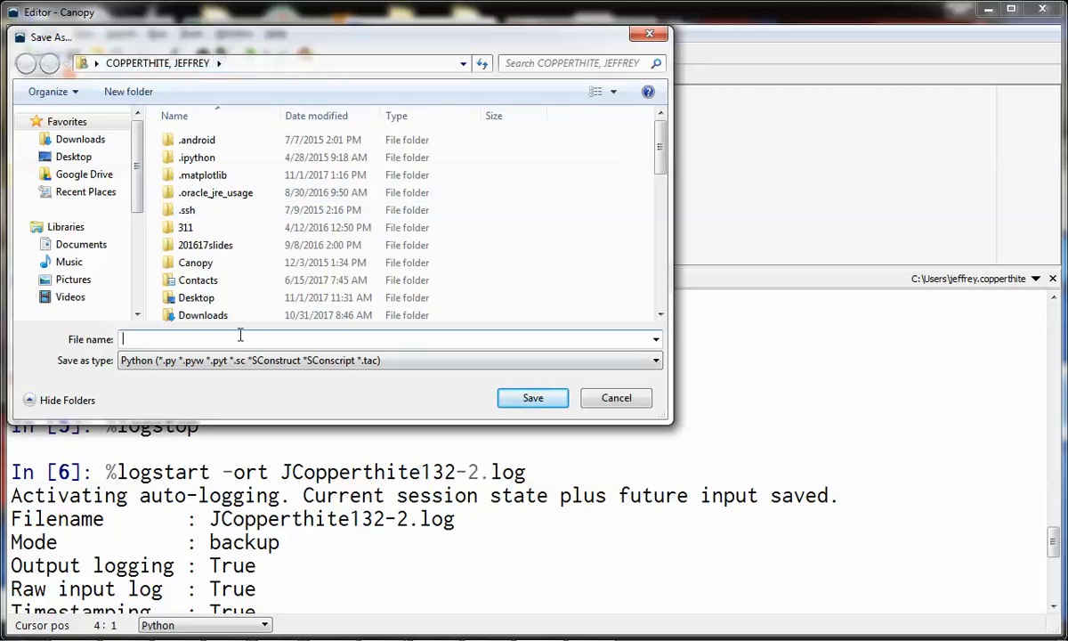
text(sampl)
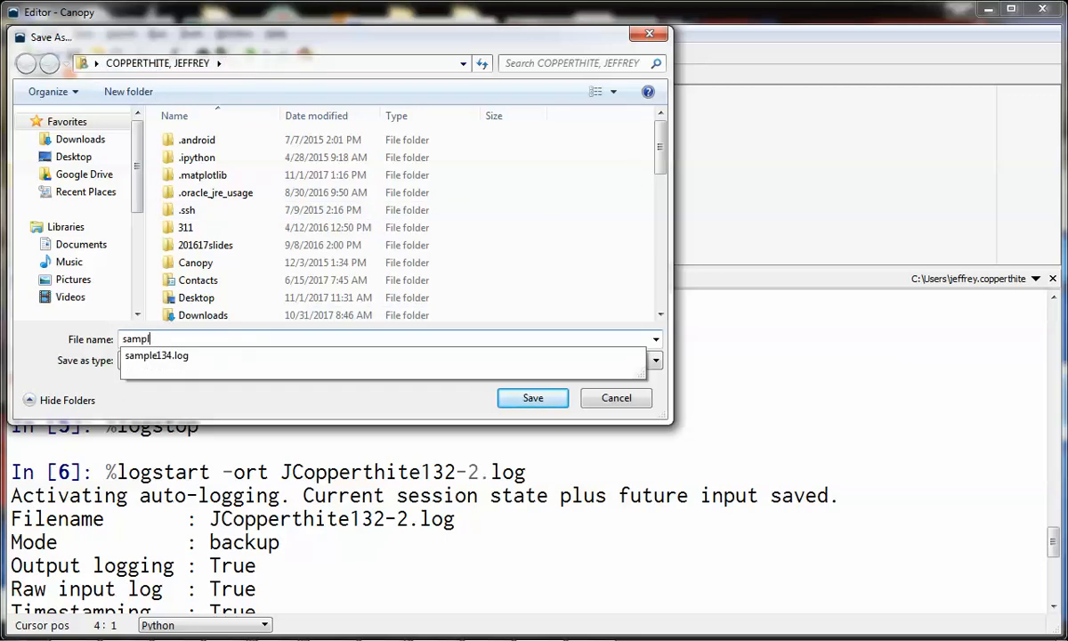
text(ecode)
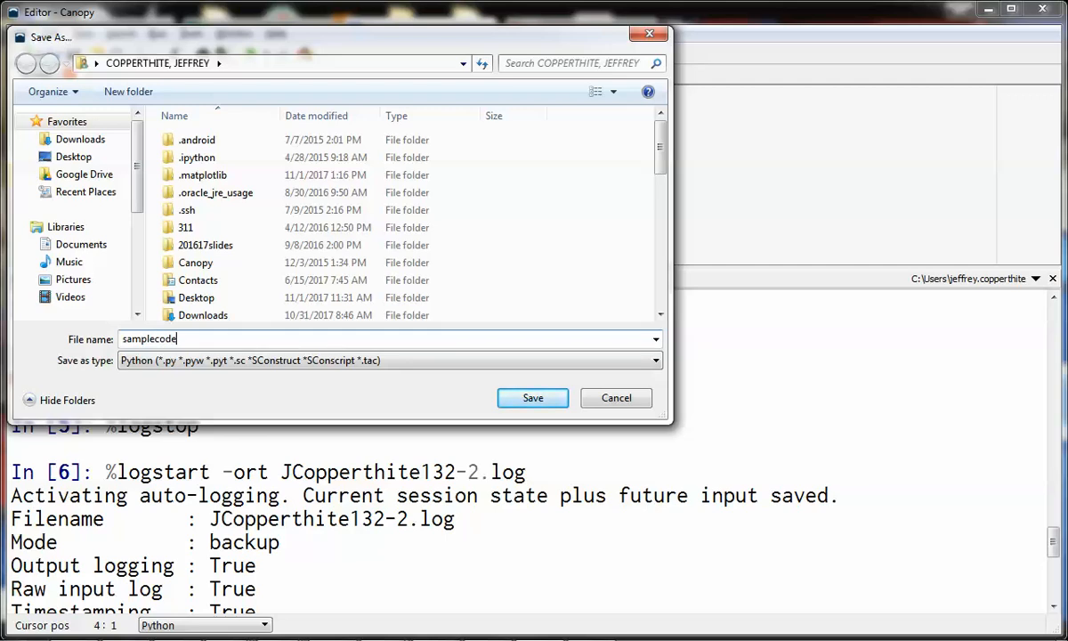
text(132)
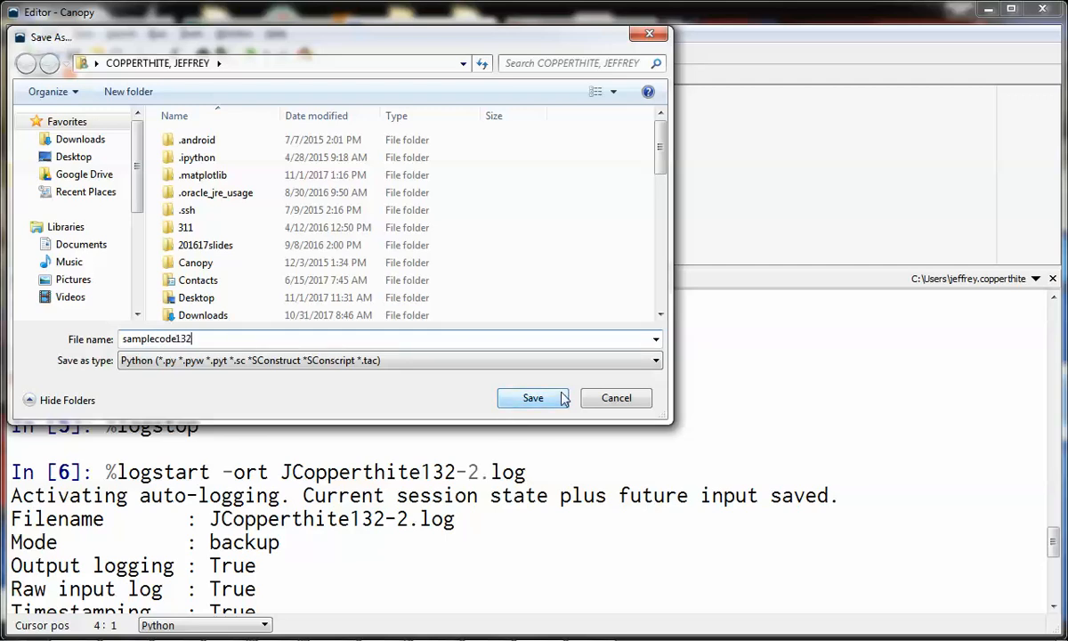
click(560, 397)
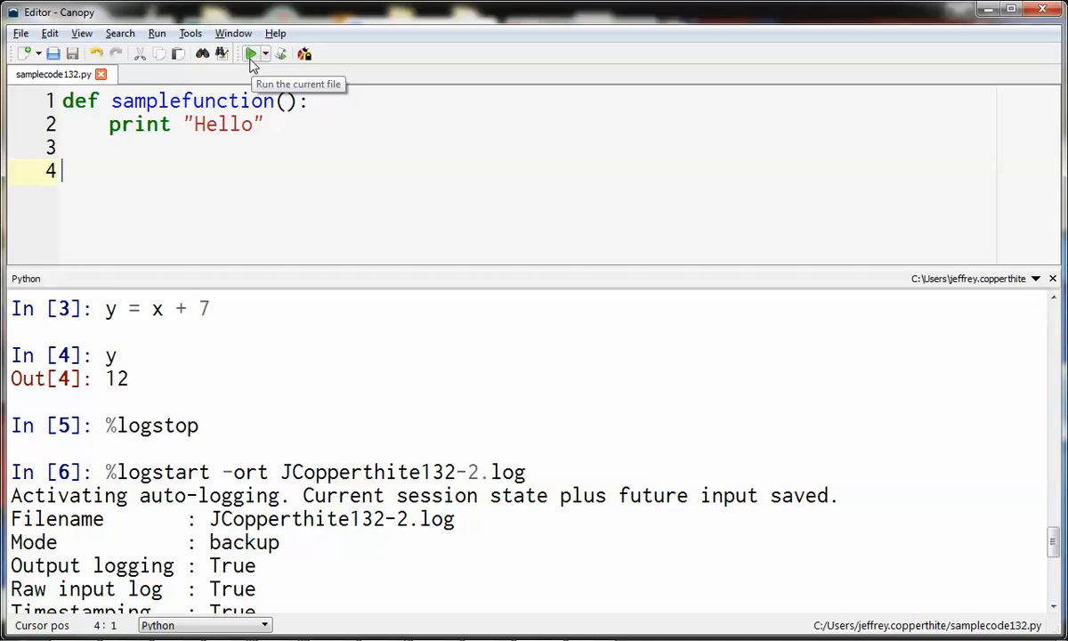
- Run samplecode132.py in the logged console with the toolbar Run button
click(252, 55)
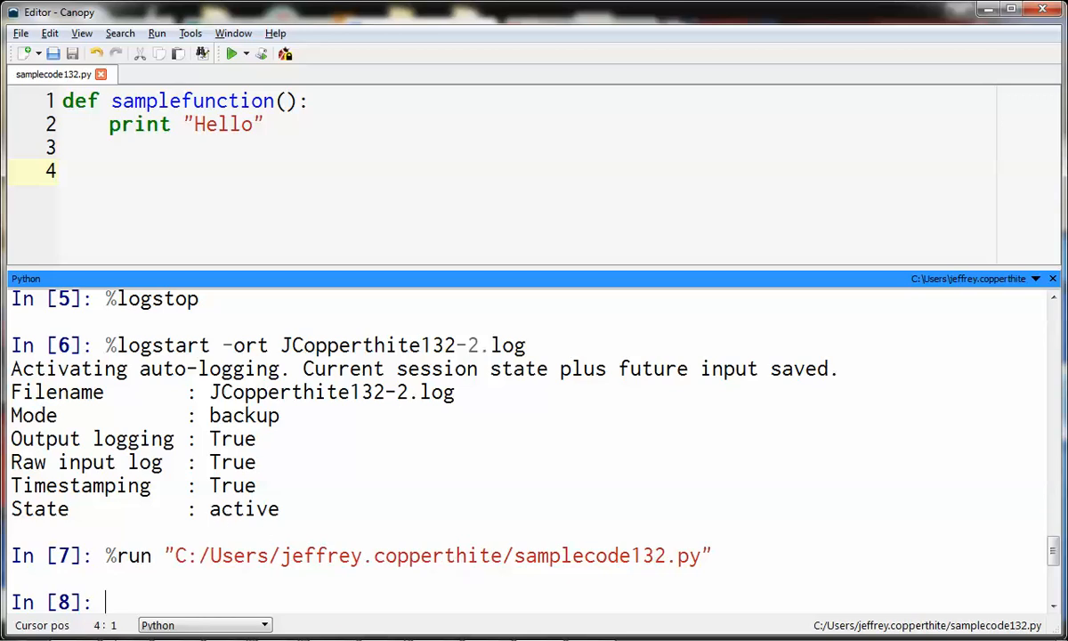
click(74, 628)
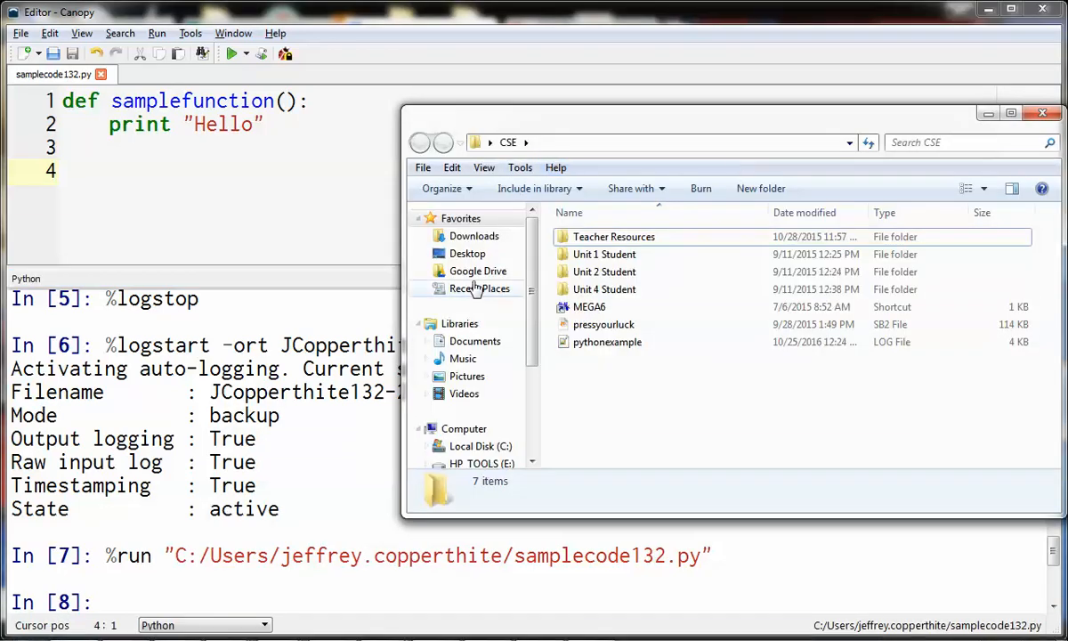
click(489, 143)
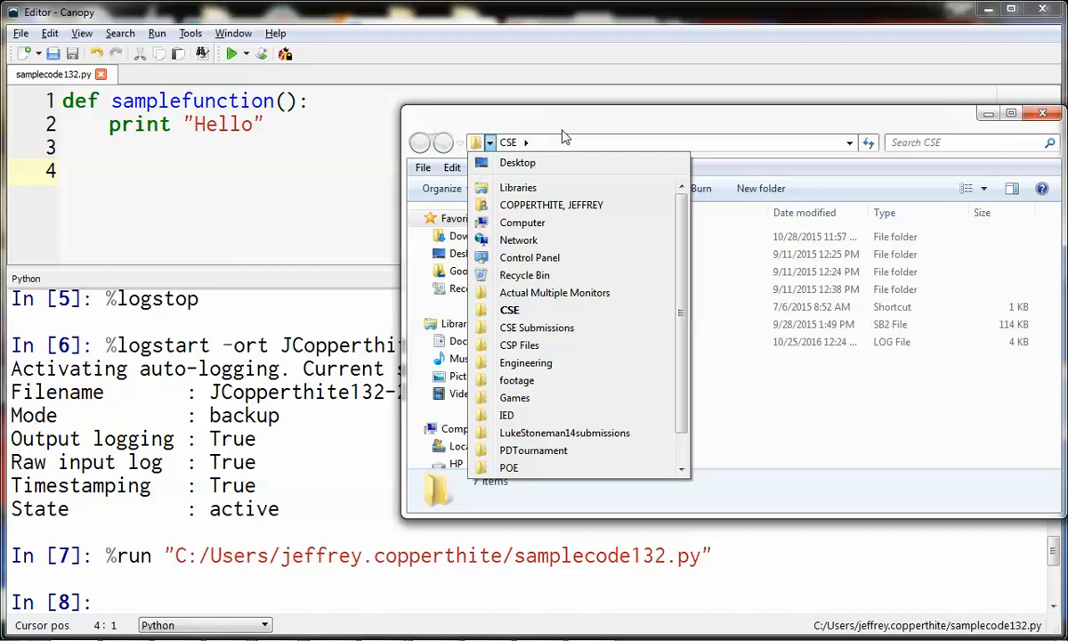
click(533, 120)
mouse_move(567, 128)
mouse_down()
mouse_move(412, 107)
mouse_move(425, 109)
mouse_up()
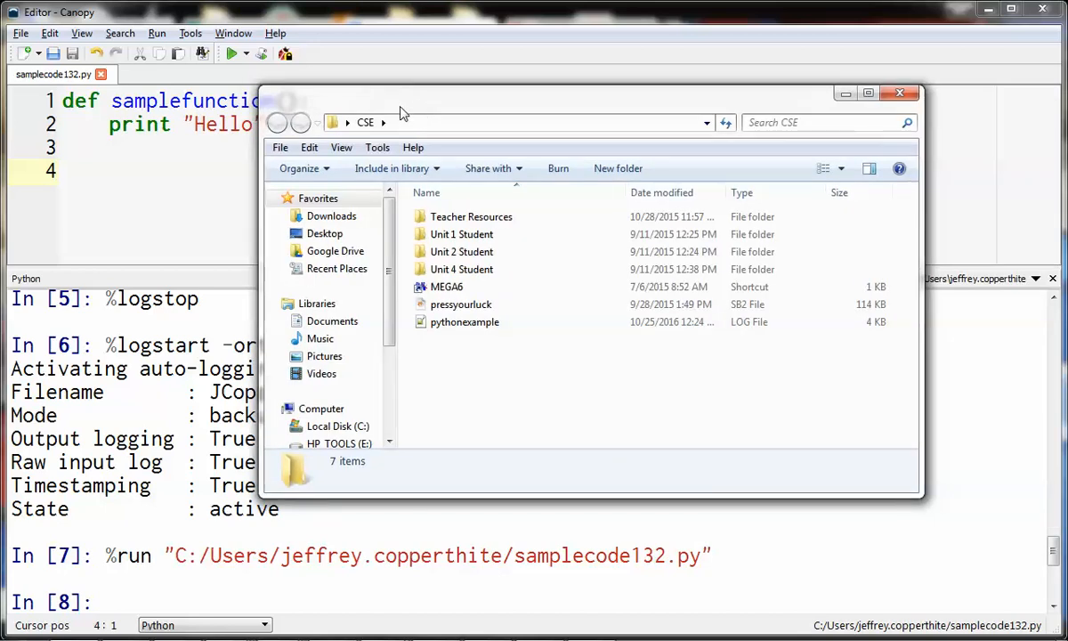
click(346, 123)
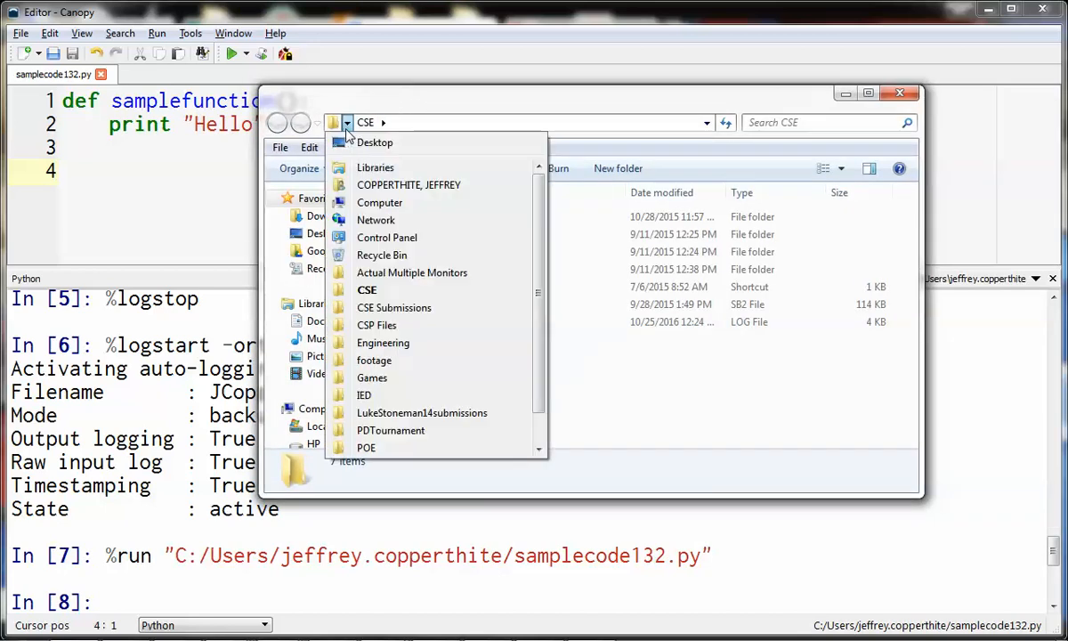
click(385, 190)
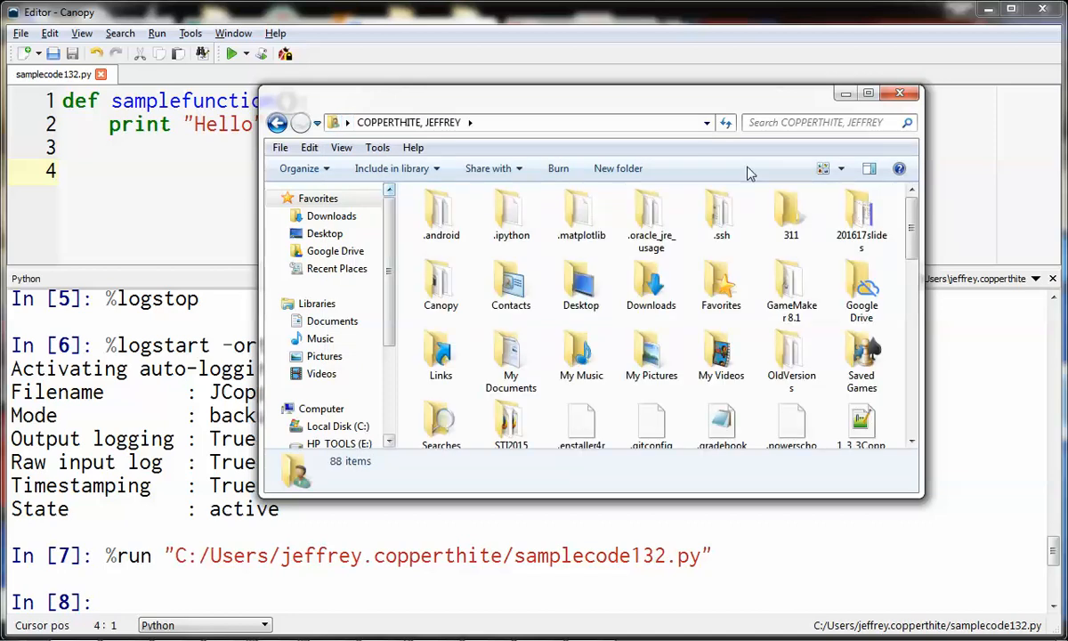
drag(912, 217, 921, 400)
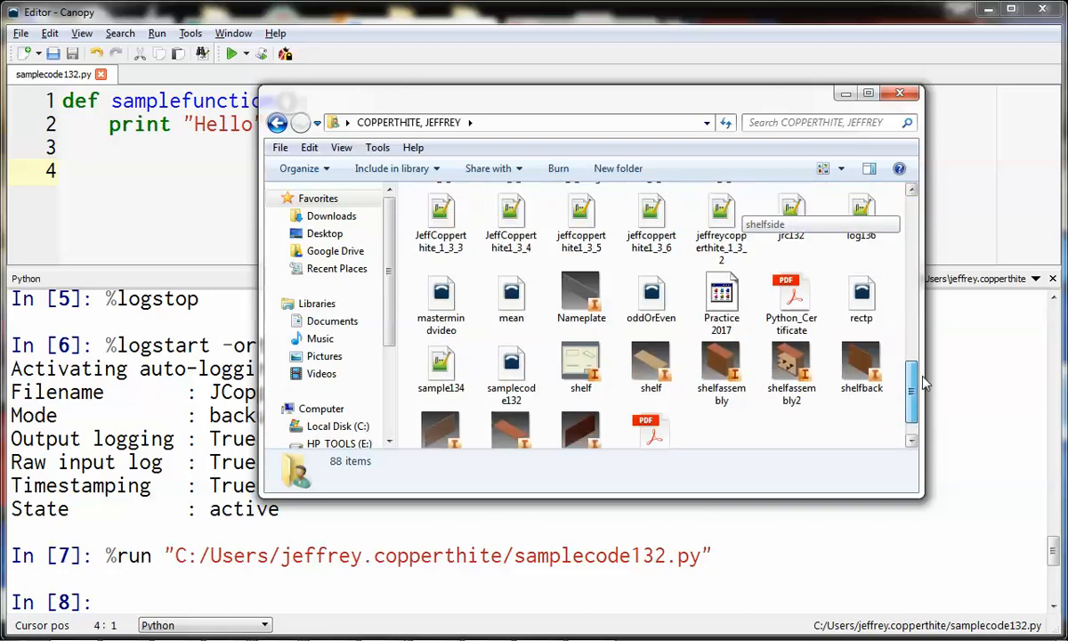
drag(921, 400, 914, 213)
- Search the home folder for *.log and select JCopperthite132 at the top of the results
click(825, 123)
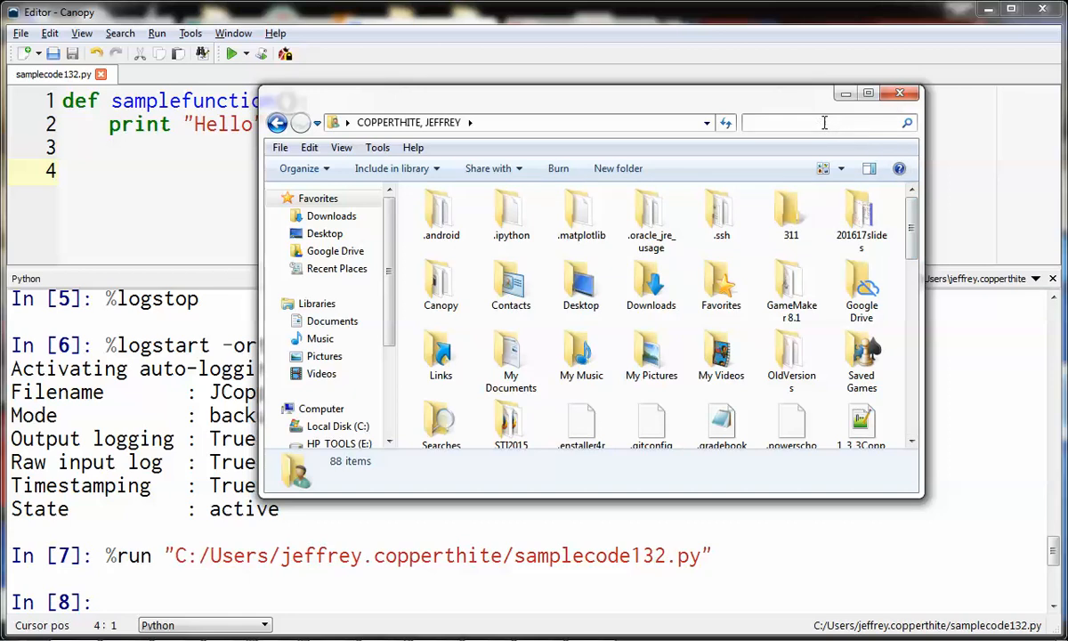
text(*)
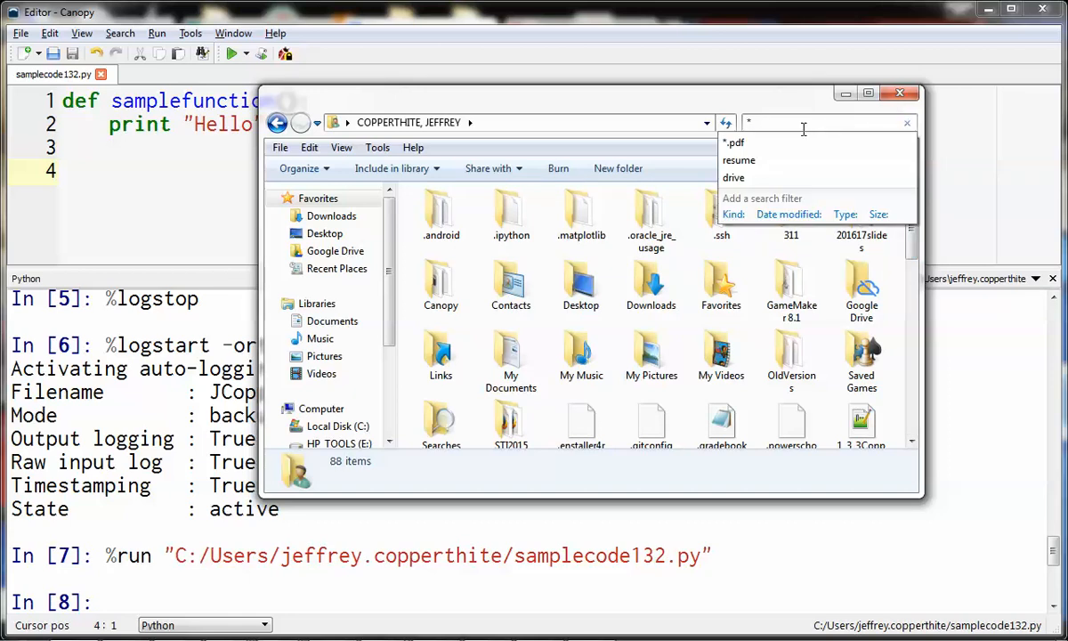
text(.log)
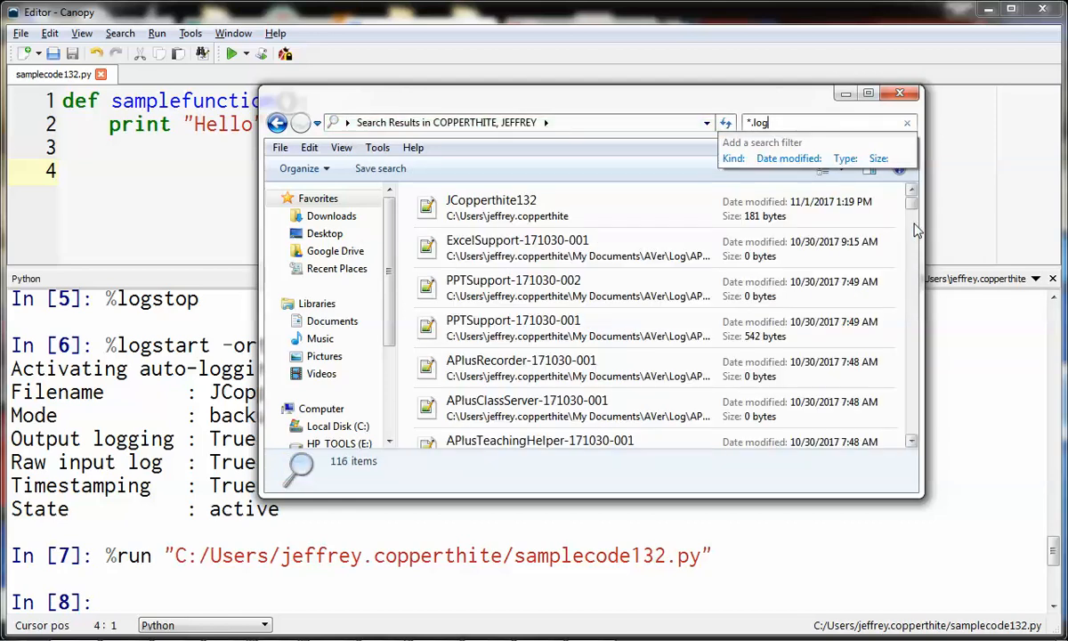
click(564, 220)
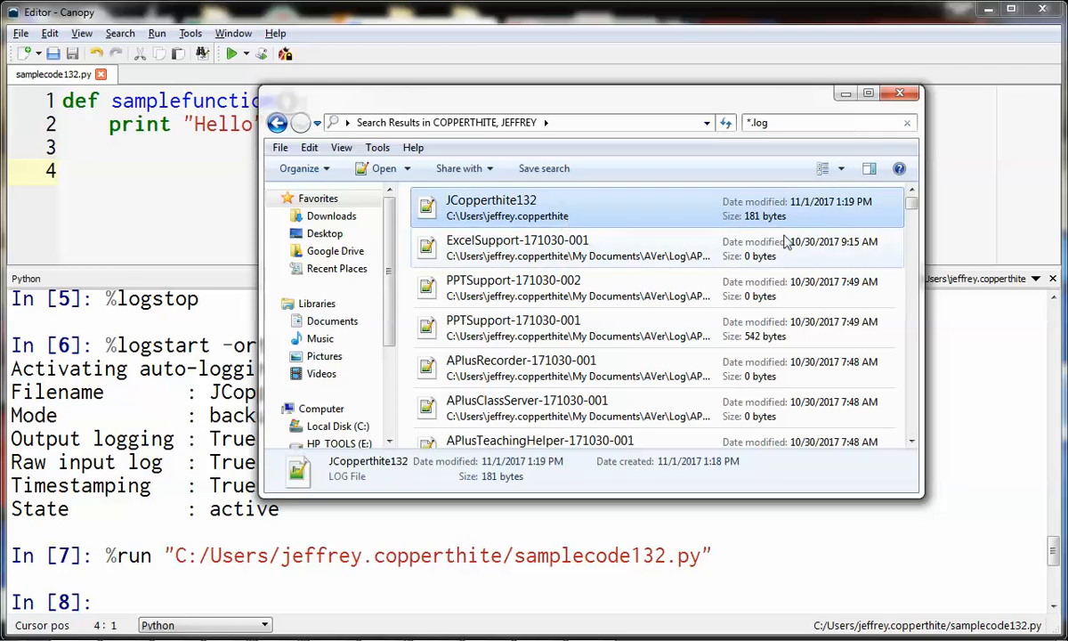
mouse_move(912, 203)
mouse_down()
mouse_move(926, 312)
mouse_move(923, 456)
mouse_move(909, 196)
mouse_up()
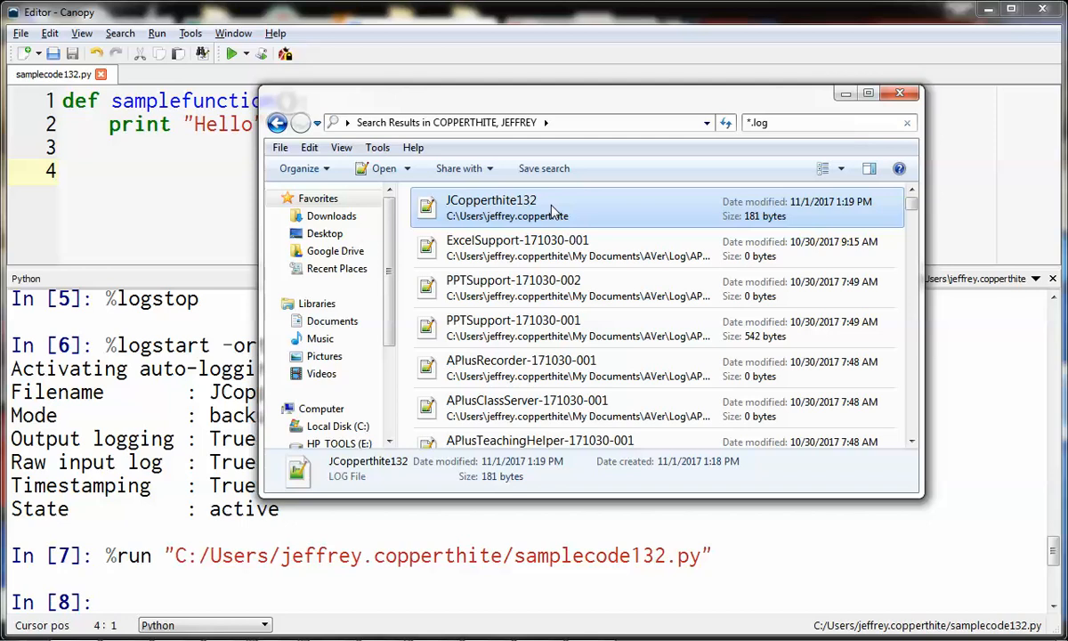
click(801, 123)
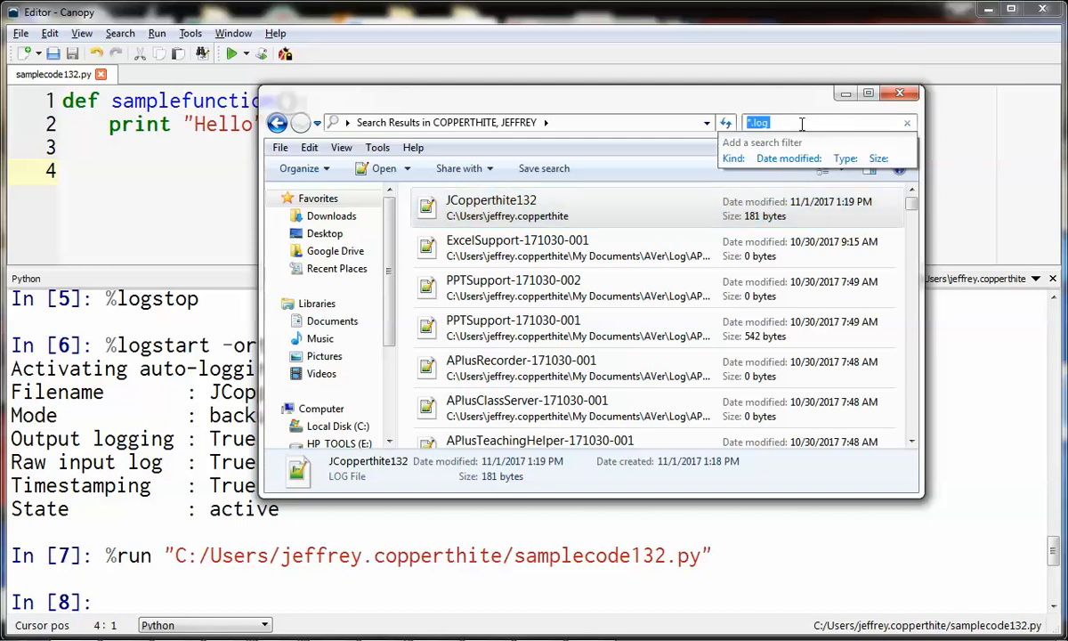
text(*.py)
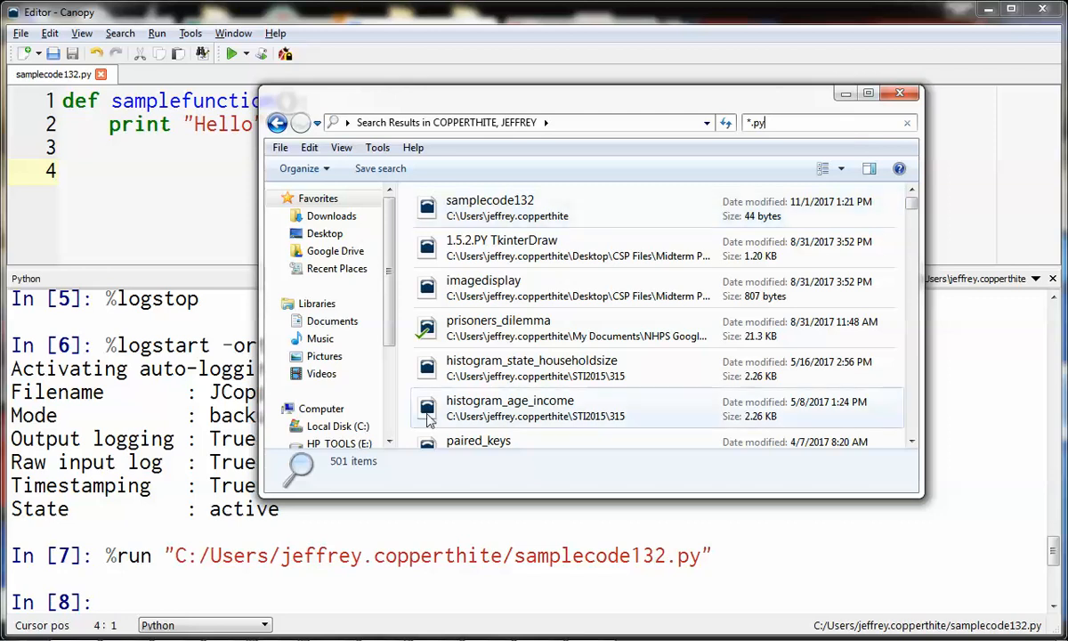
- Search for *.py to find samplecode132, then return to the Canopy window
click(259, 602)
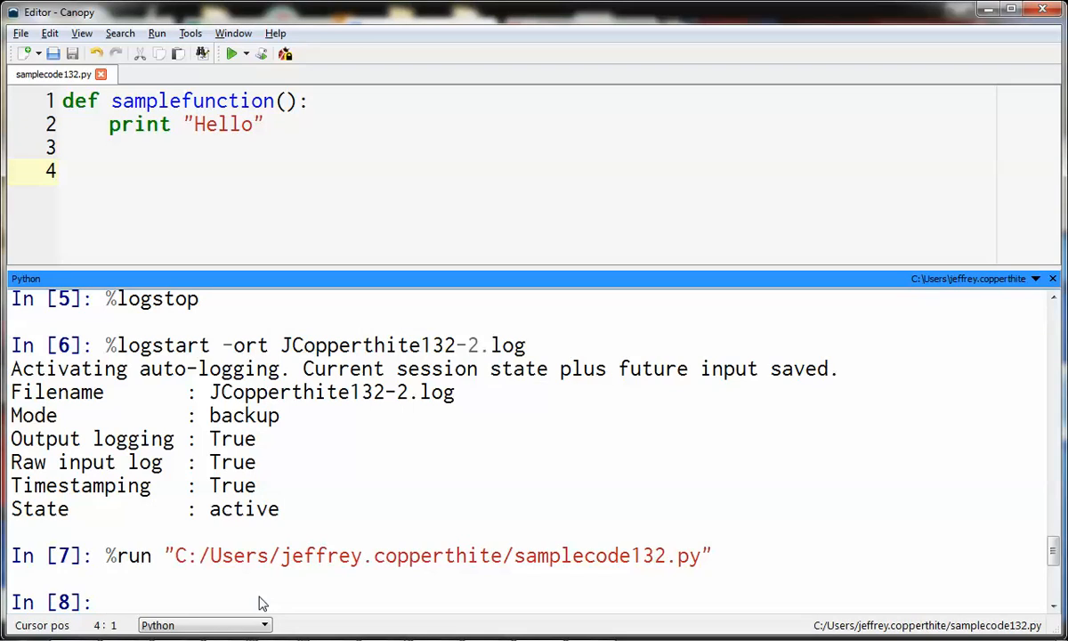
text(#)
text(1. )
text(I like this pro)
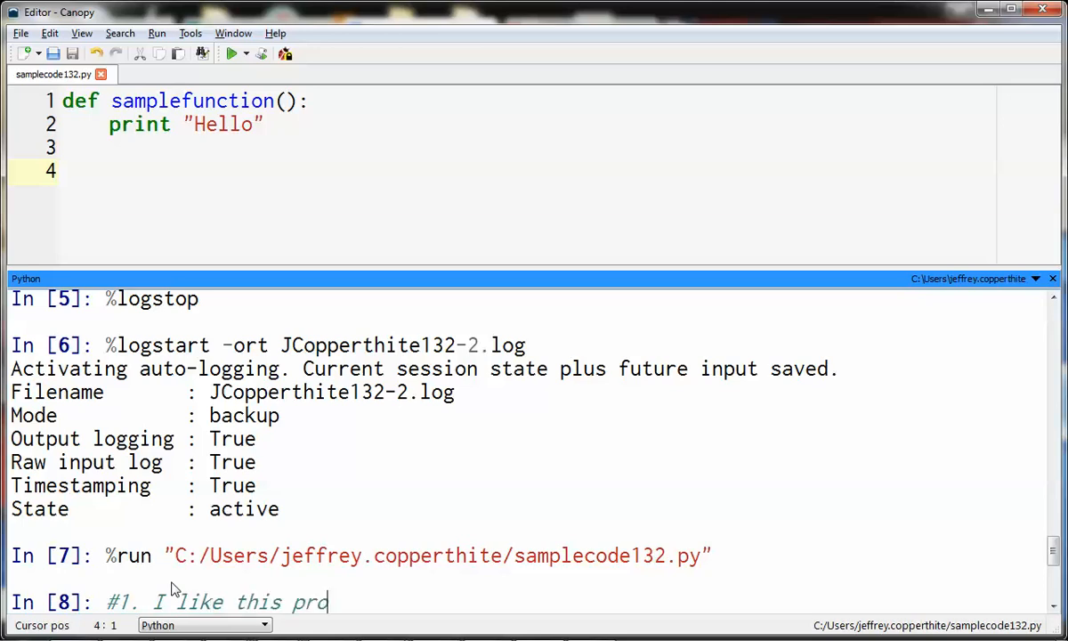
text(gram a lot.)
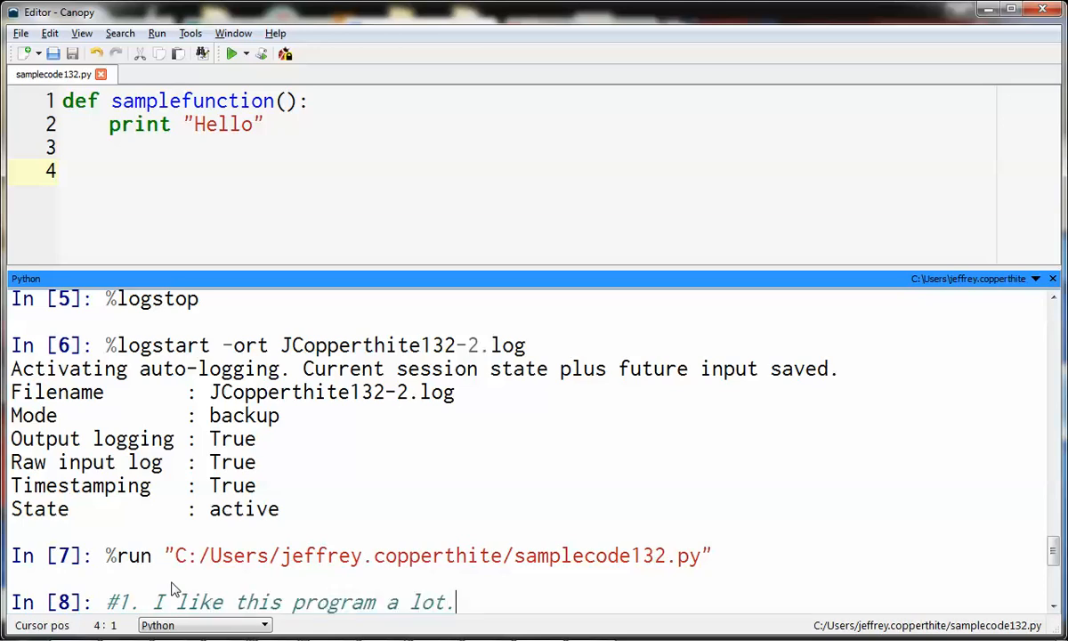
- Enter the comment "#1. I like this program a lot." at the In [8] prompt
key(Return)
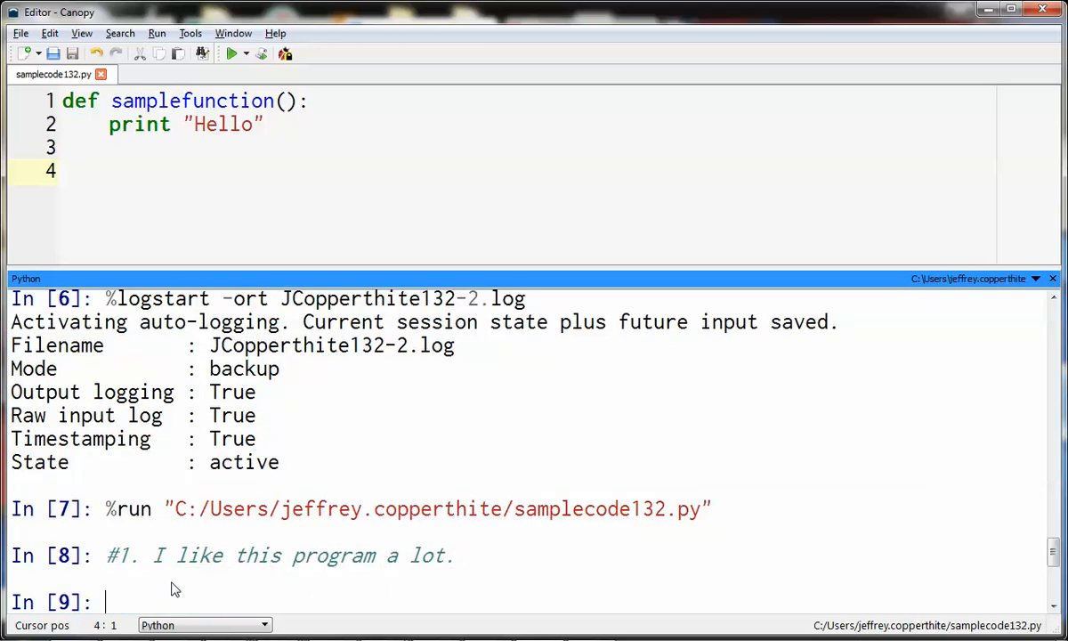